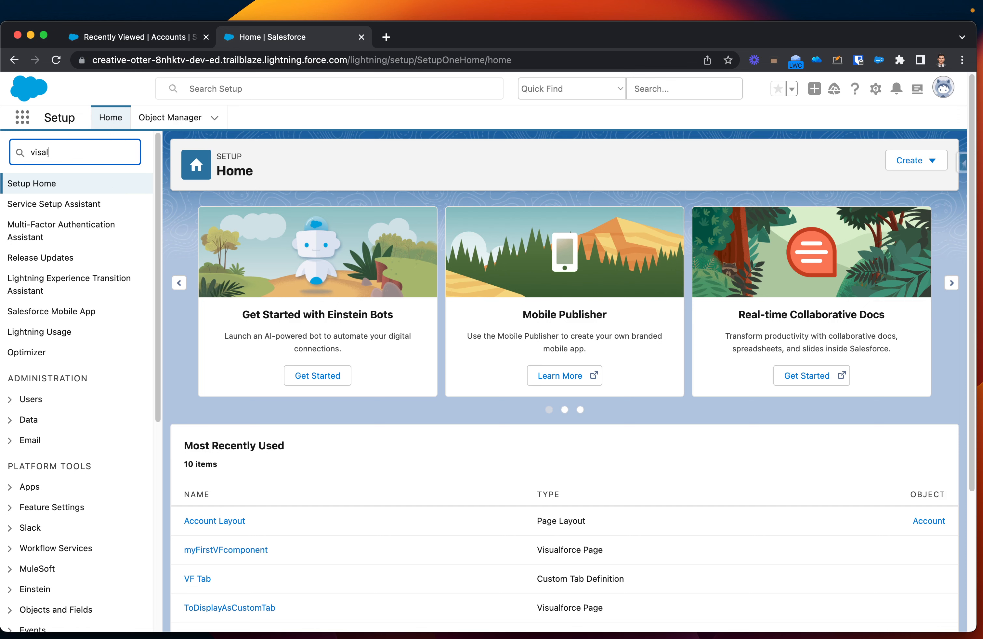
Find the Visualforce Pages setup with the quick search "vis" and start a new page.
key("super+a")
key("BackSpace")
type("vis")
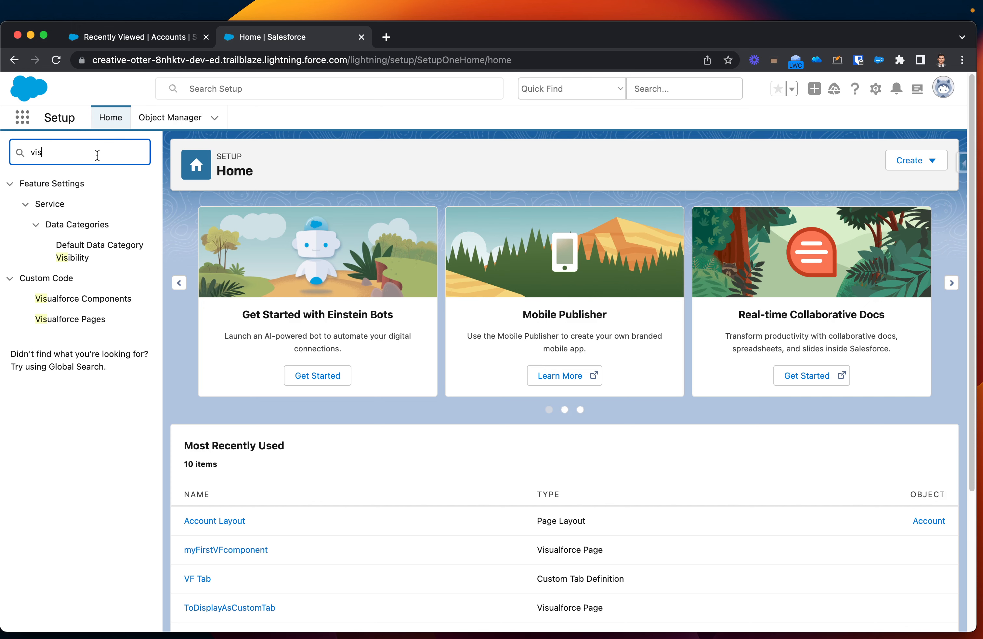
left_click(78, 322)
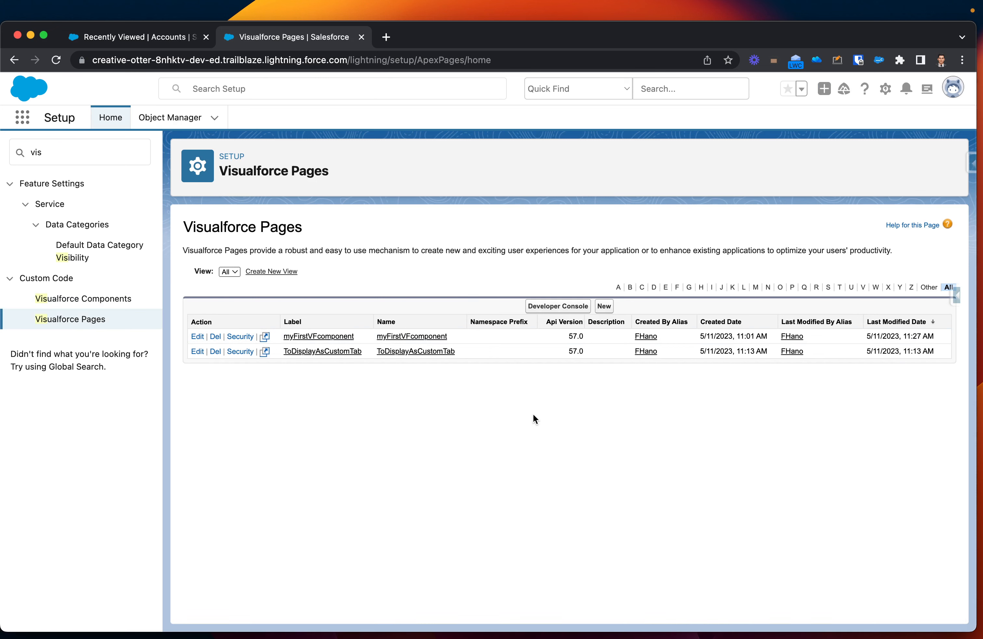
left_click(604, 306)
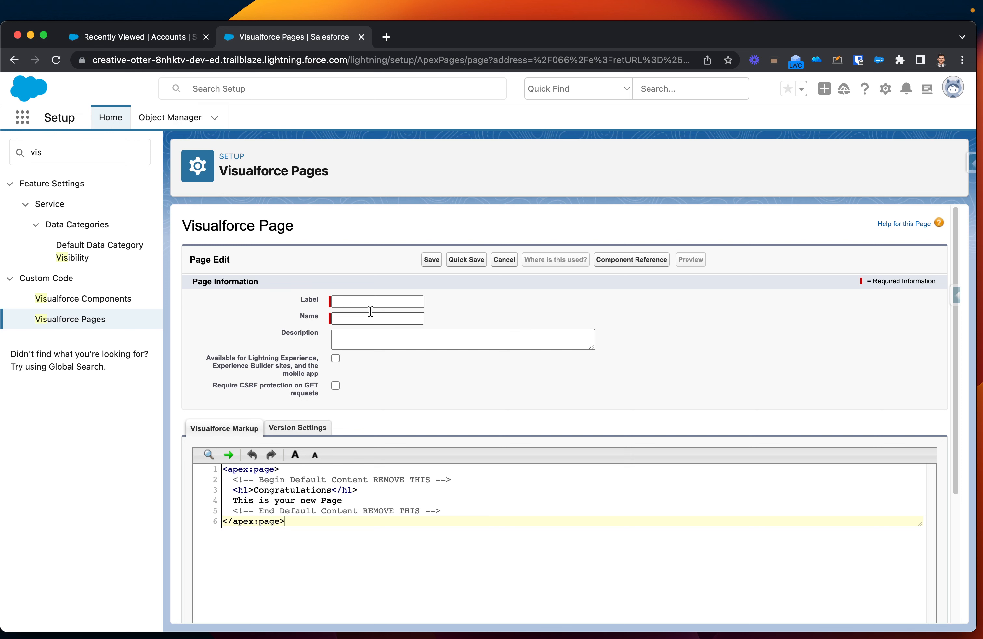
Enter "Custom VF Page as Action" as the new page's label and carry it over to the name.
type("custo")
key("BackSpace")
key("BackSpace")
key("BackSpace")
key("BackSpace")
key("BackSpace")
left_click(408, 301)
type("Custo")
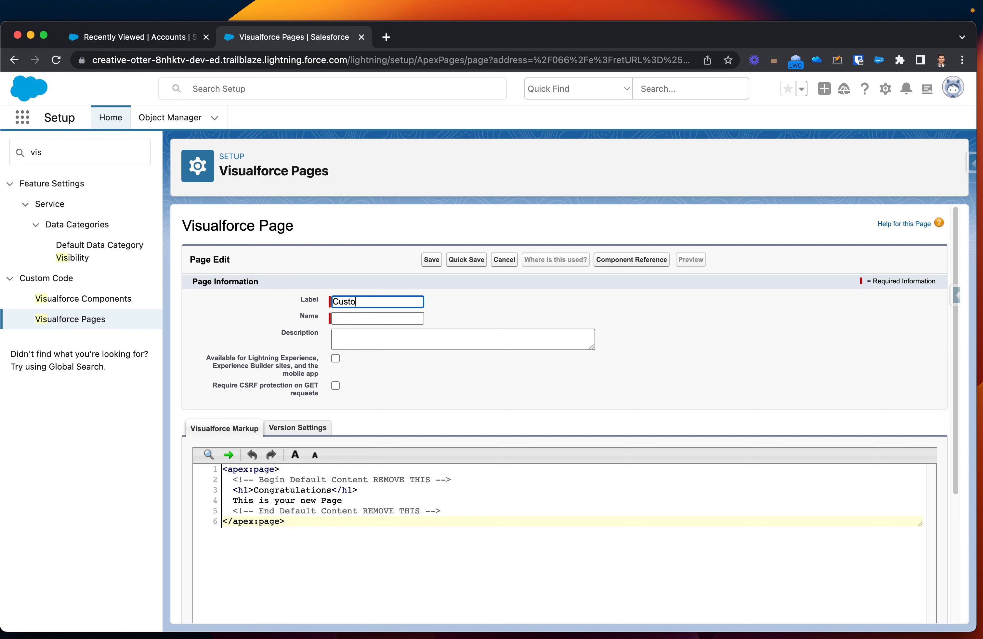
type("m VF Page o")
key("BackSpace")
type("as Action")
left_click(373, 318)
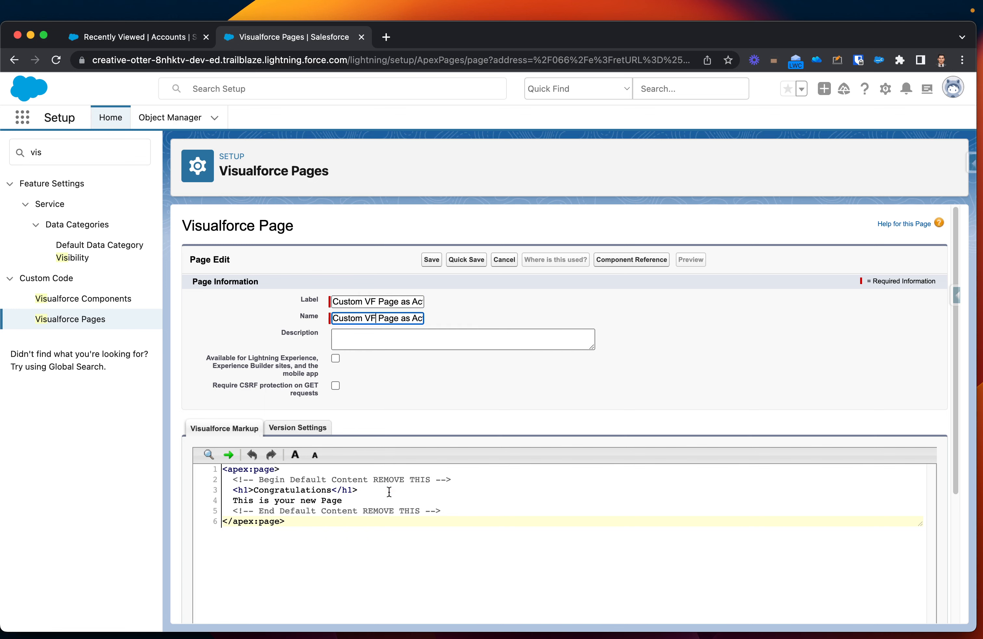
Replace the h1 heading text in the markup with "Custom VF Page as a Custom Action".
left_click(394, 557)
scroll(319, 510, "down", 1)
left_click(331, 464)
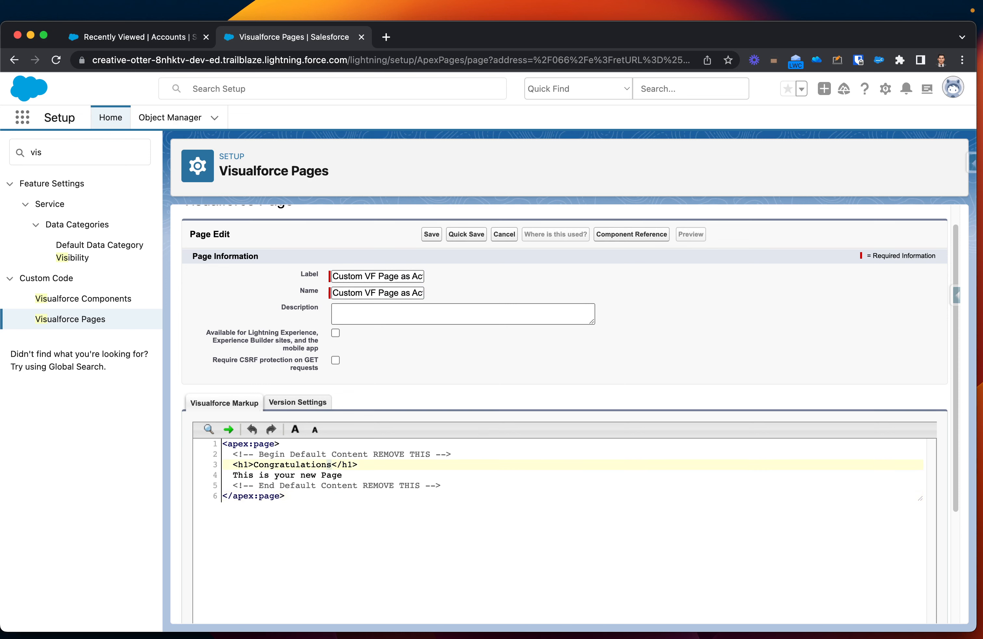
left_click_drag(331, 464, 254, 464)
type("Custom ")
type("VF Page ")
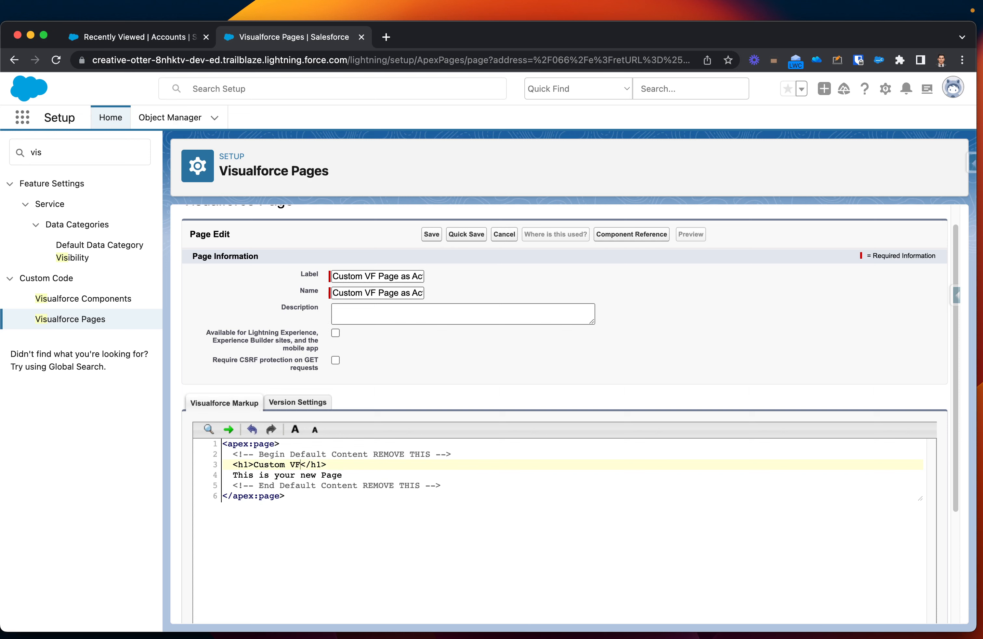
type("as a Custom Action")
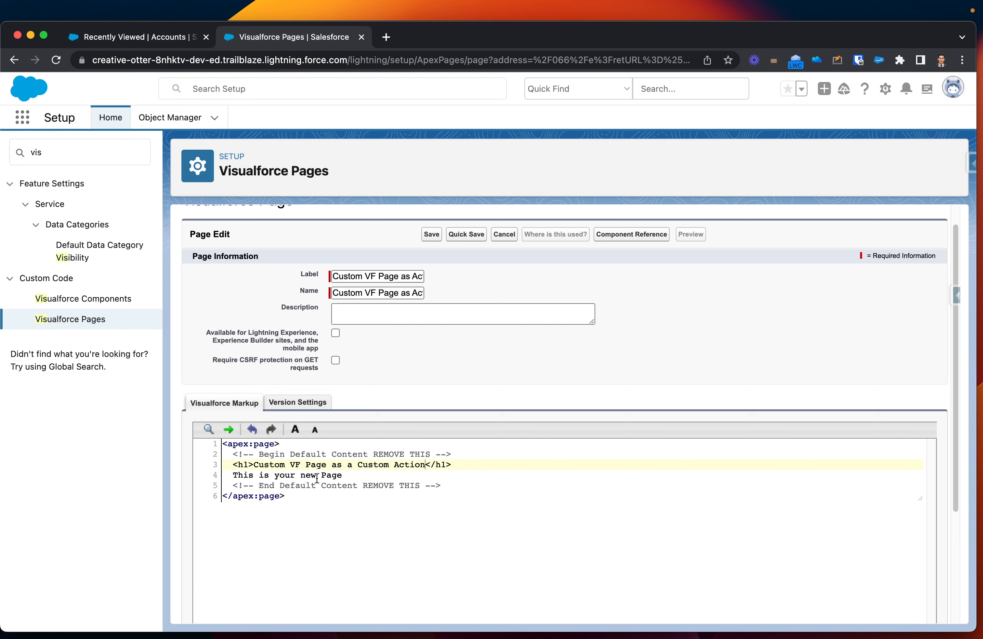
Replace the text line below the heading with "This is your custom action!" and try to save the page.
left_click(345, 476)
key("super+shift+Left")
type("This is your custom action!")
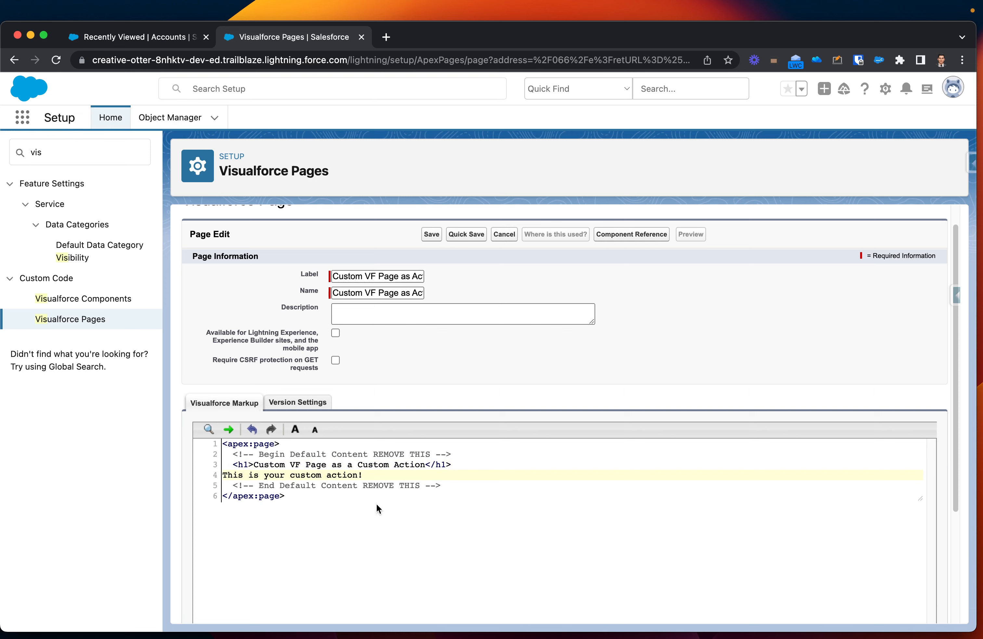
left_click(386, 550)
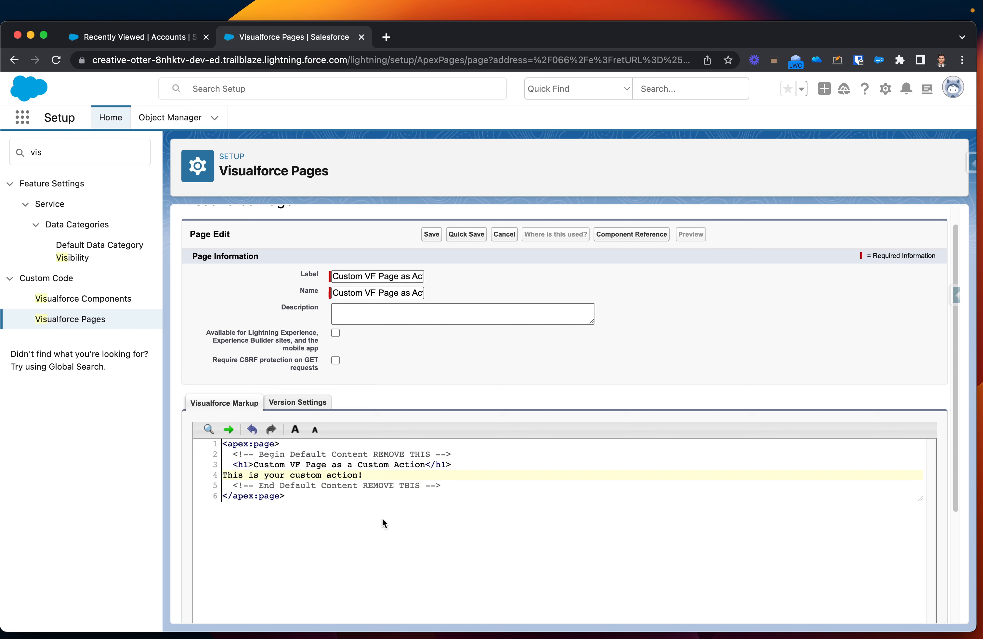
left_click(432, 234)
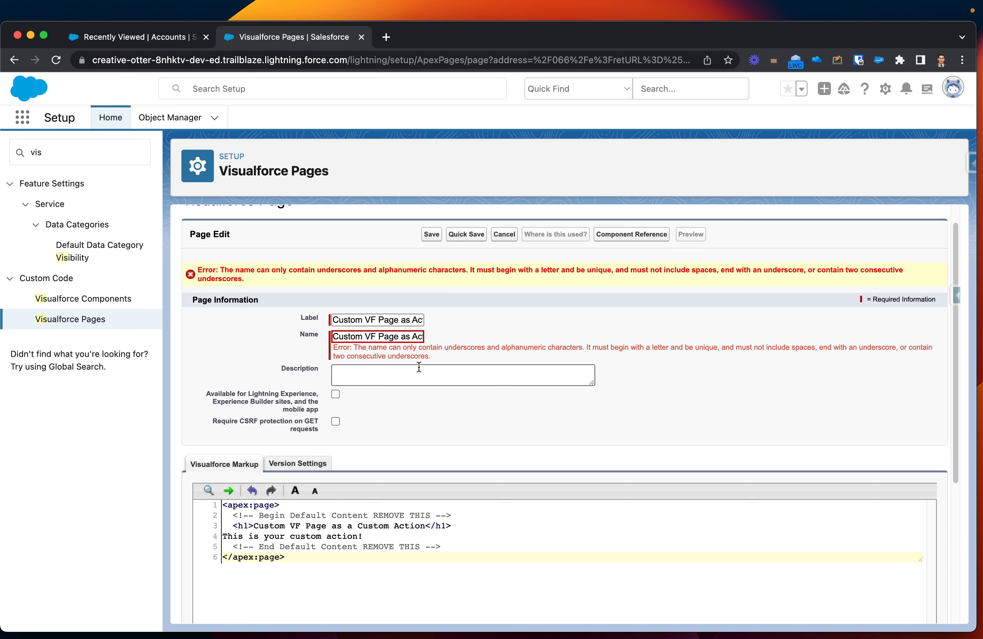
Try to put underscores between the words of the page's name and save the page.
left_click(387, 335)
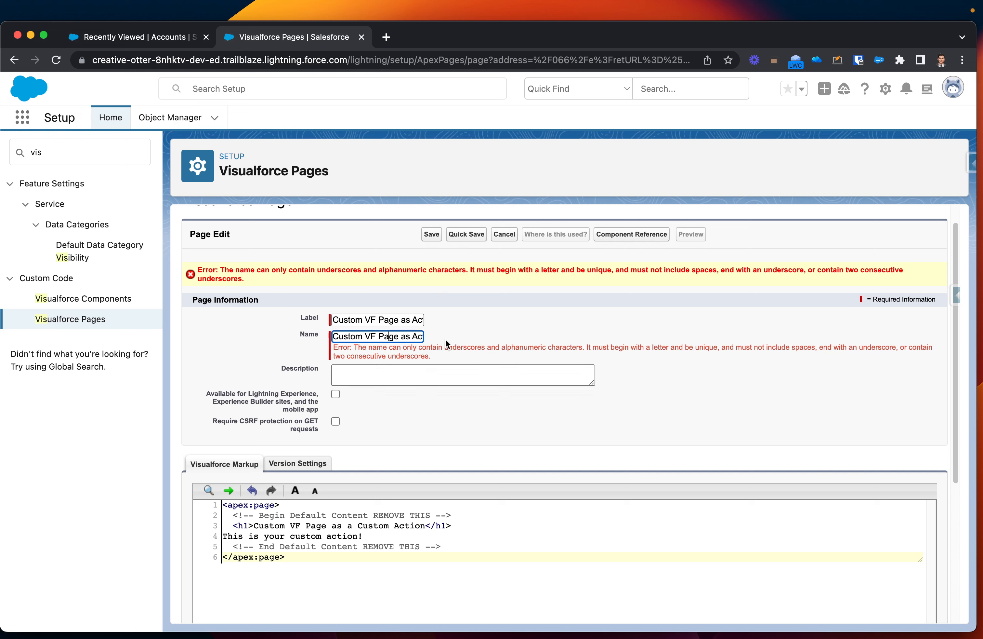
key("Left")
type("_")
key("Delete")
type("_")
key("Right")
key("Right")
key("Right")
key("Right")
key("Delete")
type("_")
key("Right")
key("Right")
key("Right")
type("_")
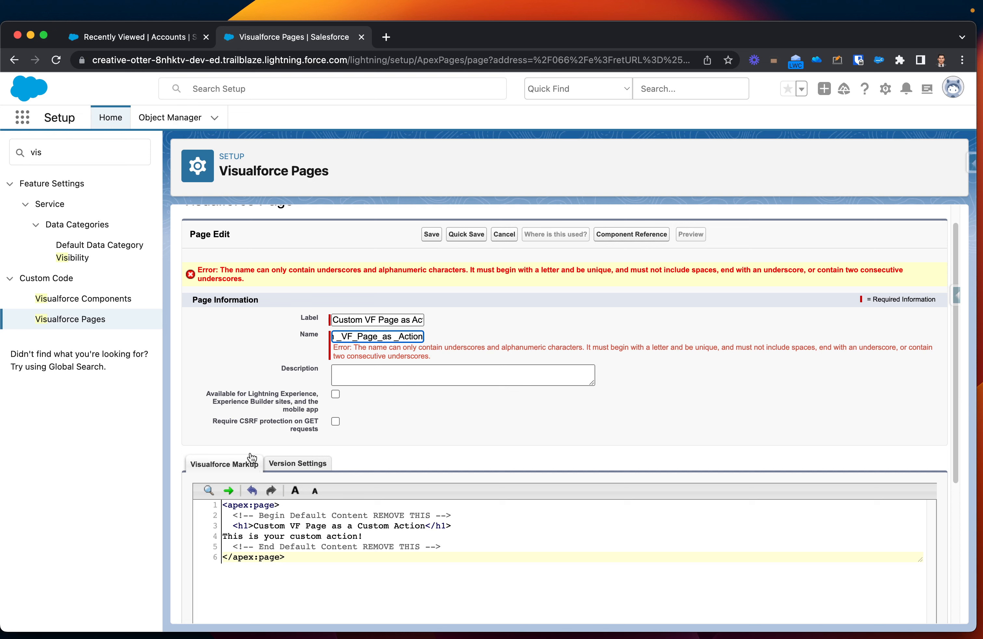
left_click(431, 234)
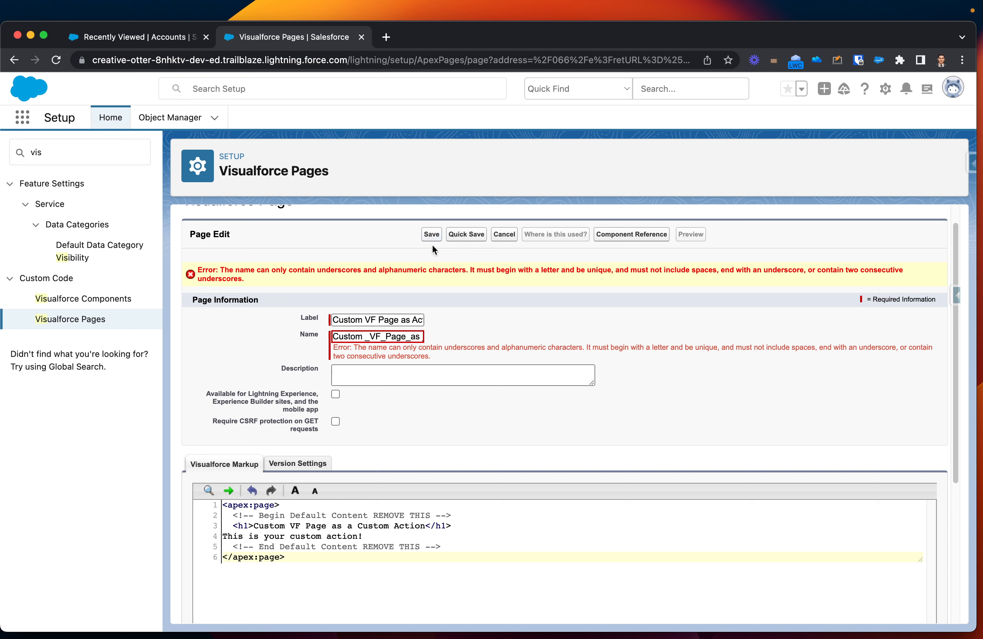
Clear the page's label and name, and enter "Custom Action VF" as the new label.
left_click(403, 336)
left_click(402, 322)
key("super+a")
key("BackSpace")
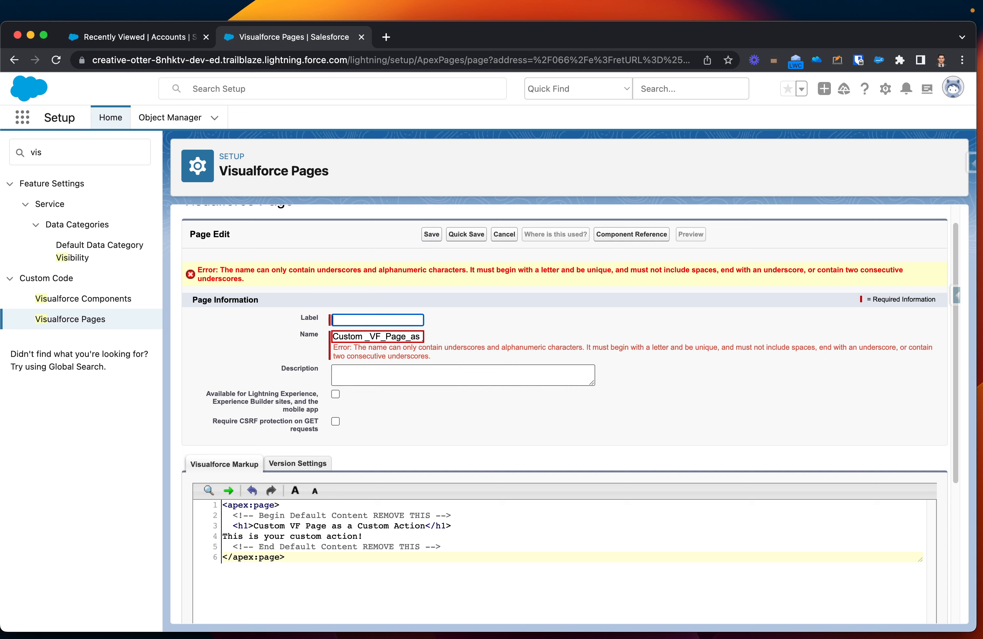
left_click(390, 337)
key("super+a")
key("BackSpace")
left_click(421, 320)
type("Custom Action ")
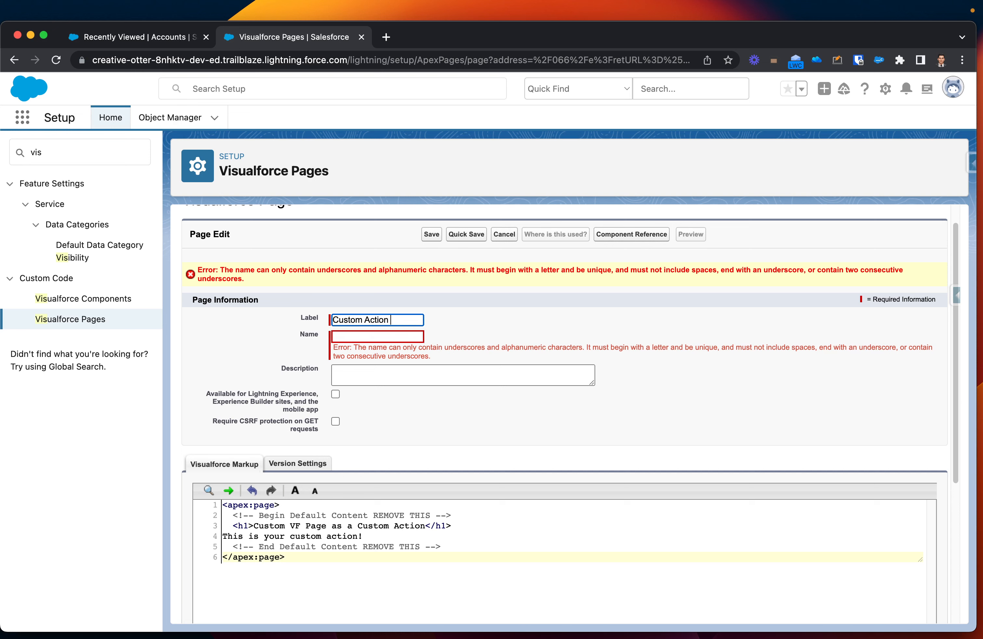
type("VF")
left_click(391, 337)
left_click(473, 329)
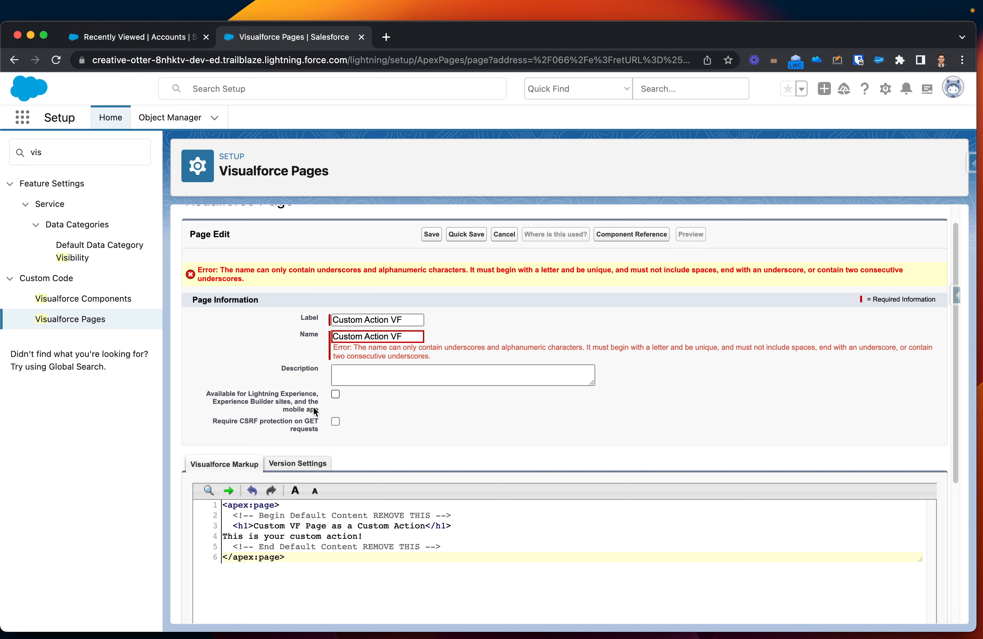
Change the page's name to custom_action_vF and save the page.
left_click(363, 336)
key("BackSpace")
type("_")
left_click(395, 337)
key("BackSpace")
type("_")
left_click(372, 336)
key("BackSpace")
type("a")
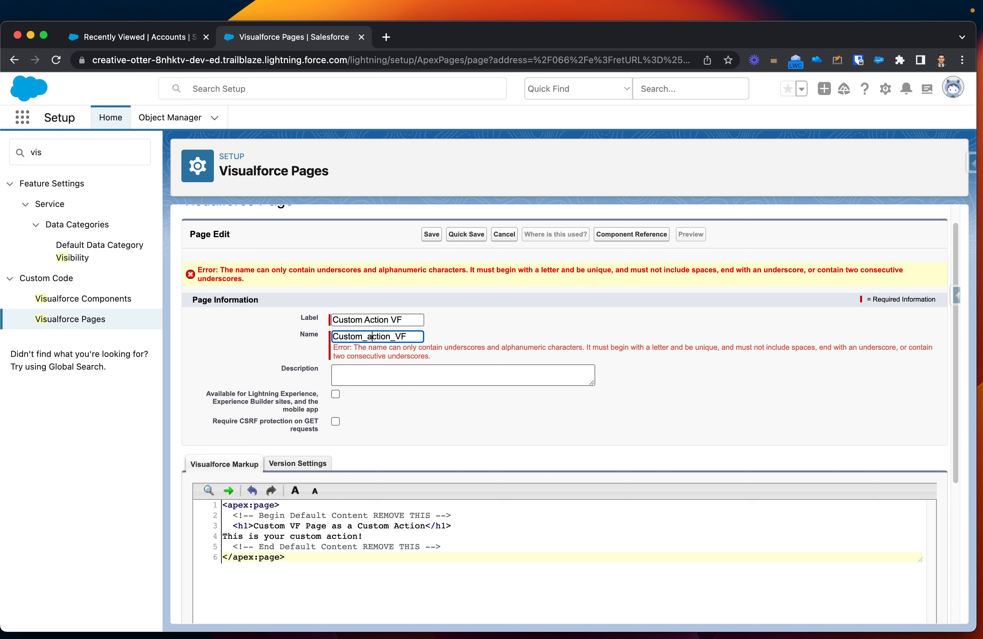
key("BackSpace")
type("c")
key("Left")
key("BackSpace")
type("v")
left_click(431, 234)
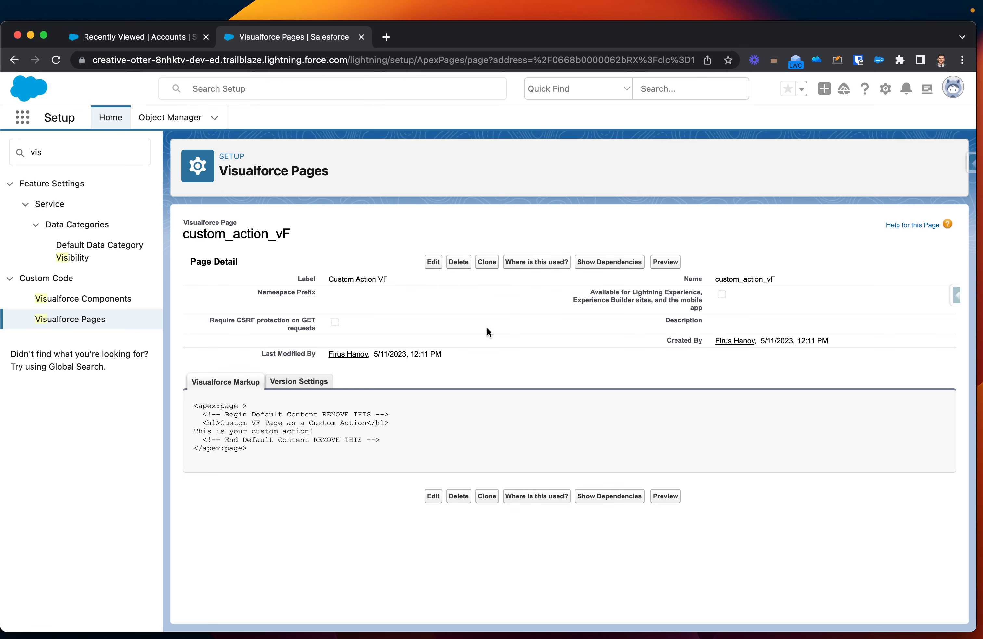
Edit the page to add standardController="Account" to the opening apex:page tag, and save it.
left_click(432, 261)
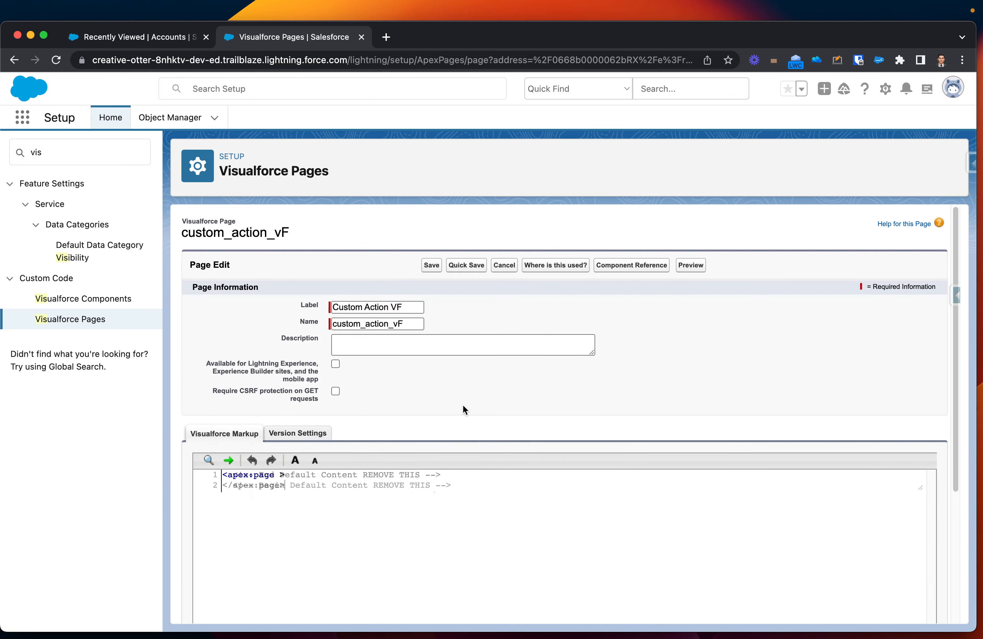
left_click(291, 473)
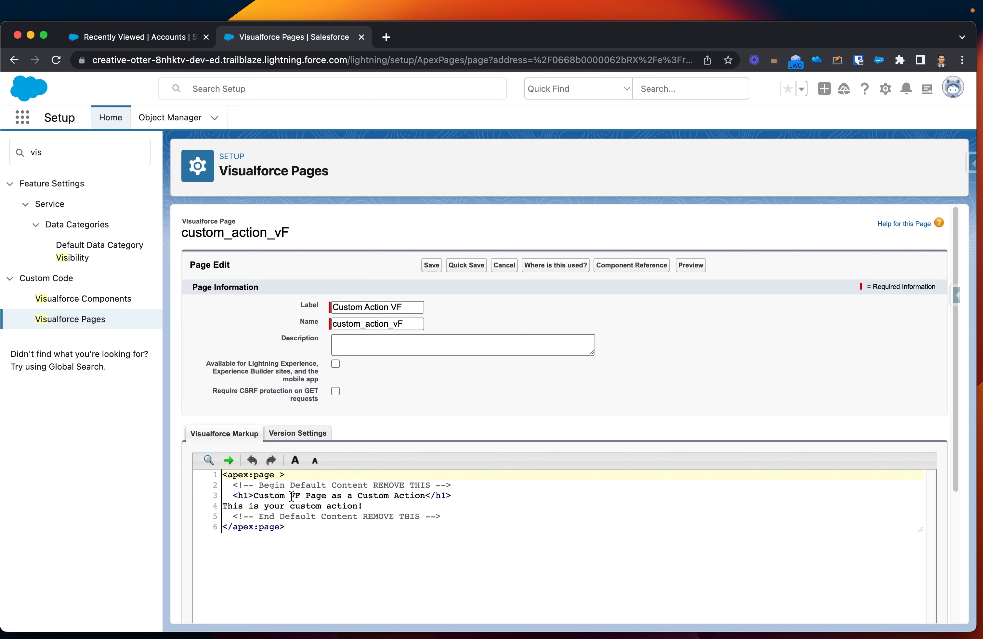
key("Left")
type("s")
key("BackSpace")
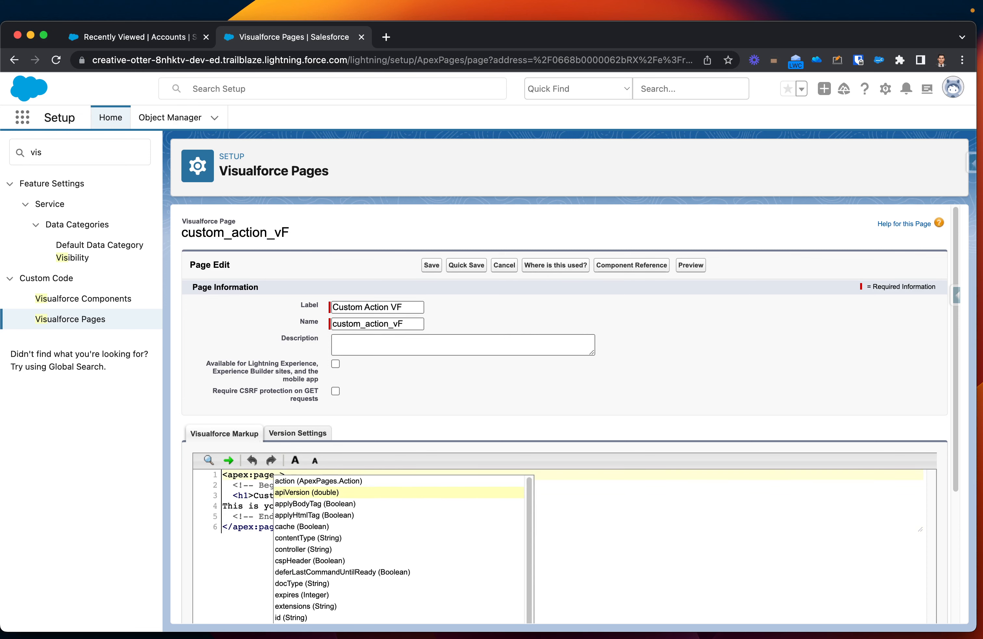
type("stand")
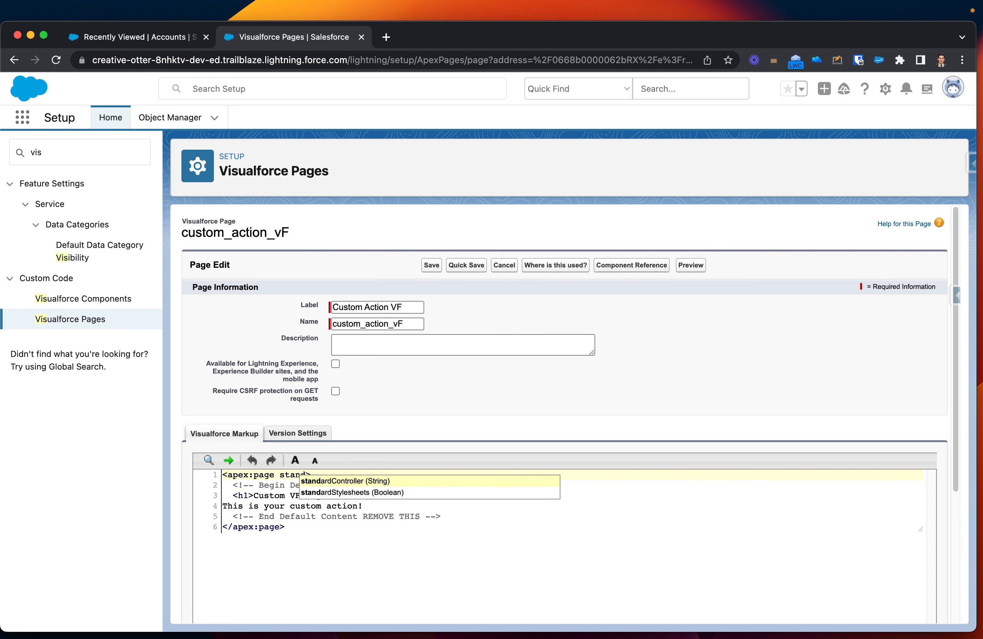
left_click(350, 481)
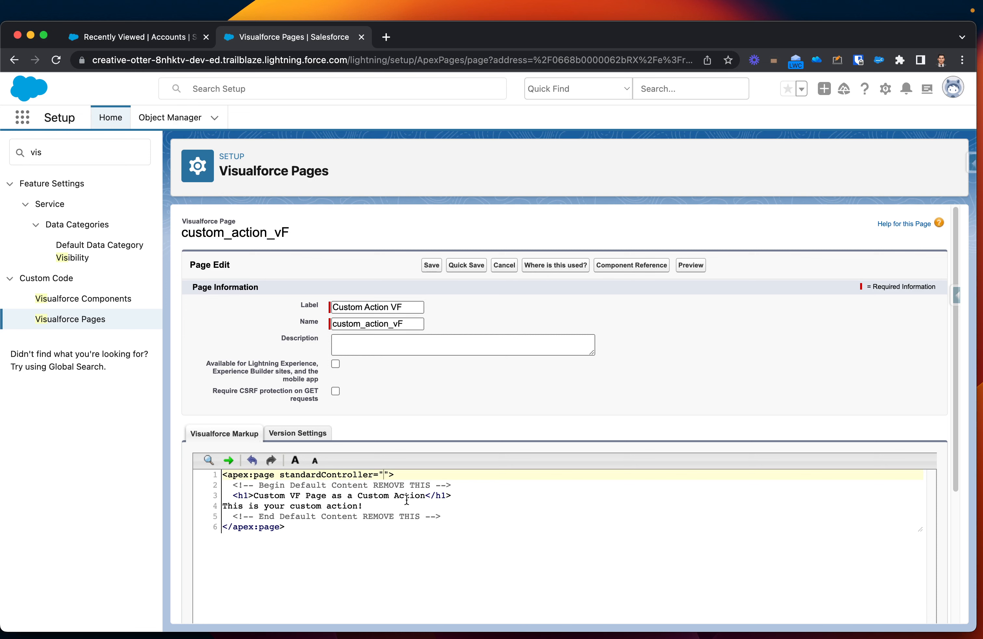
type("Account")
left_click(432, 268)
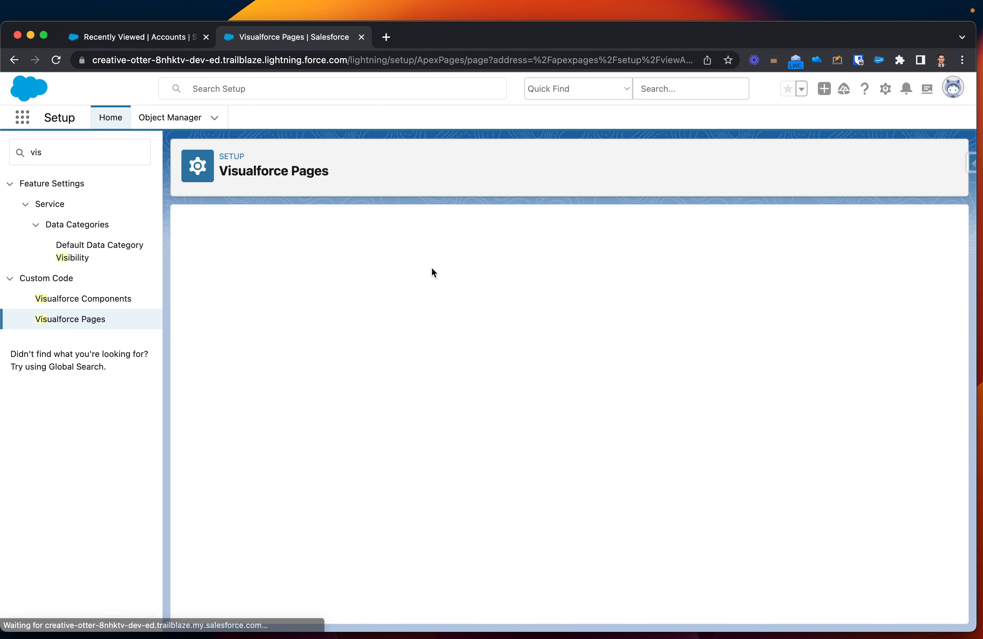
Open the Account object's Buttons, Links, and Actions in Object Manager and start a new action.
left_click(156, 121)
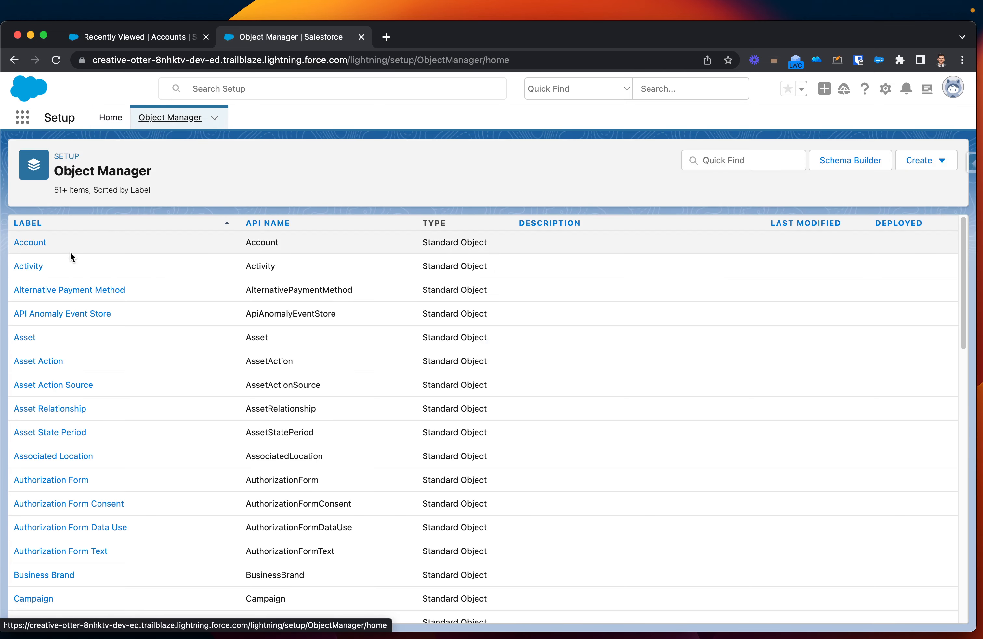
left_click(31, 244)
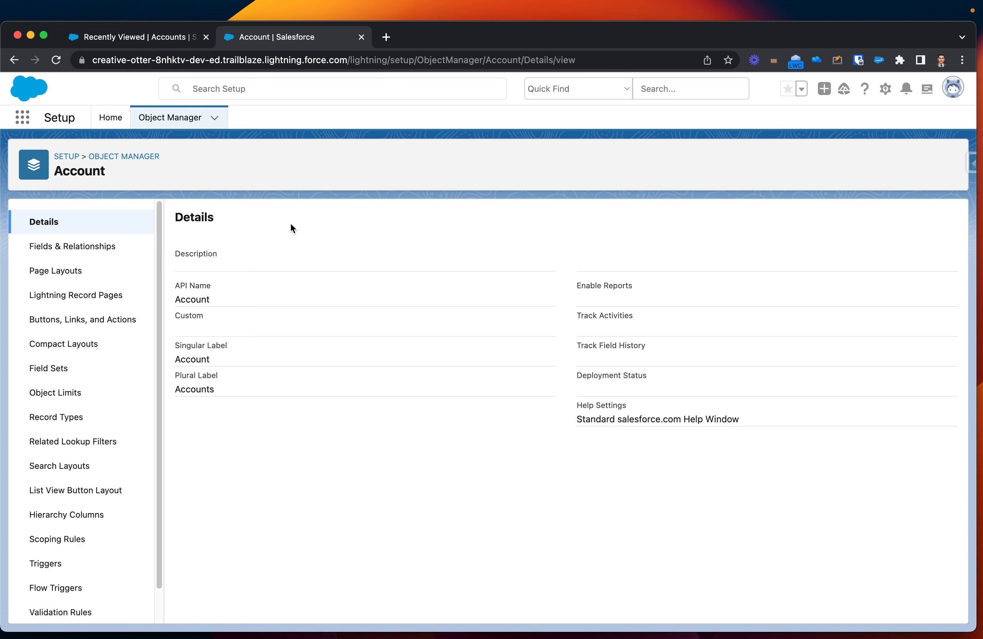
left_click(96, 321)
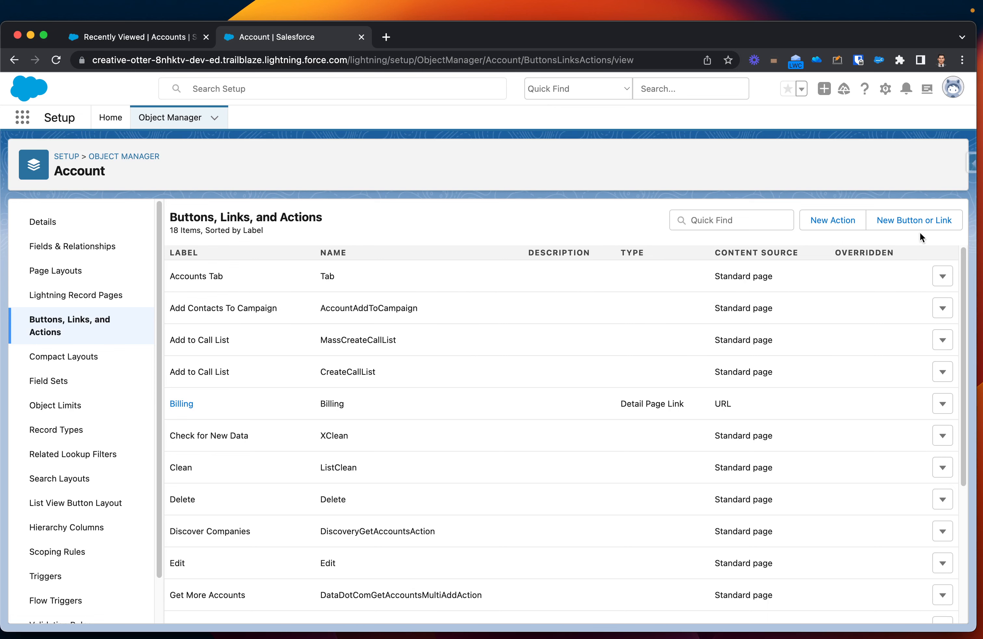
left_click(823, 224)
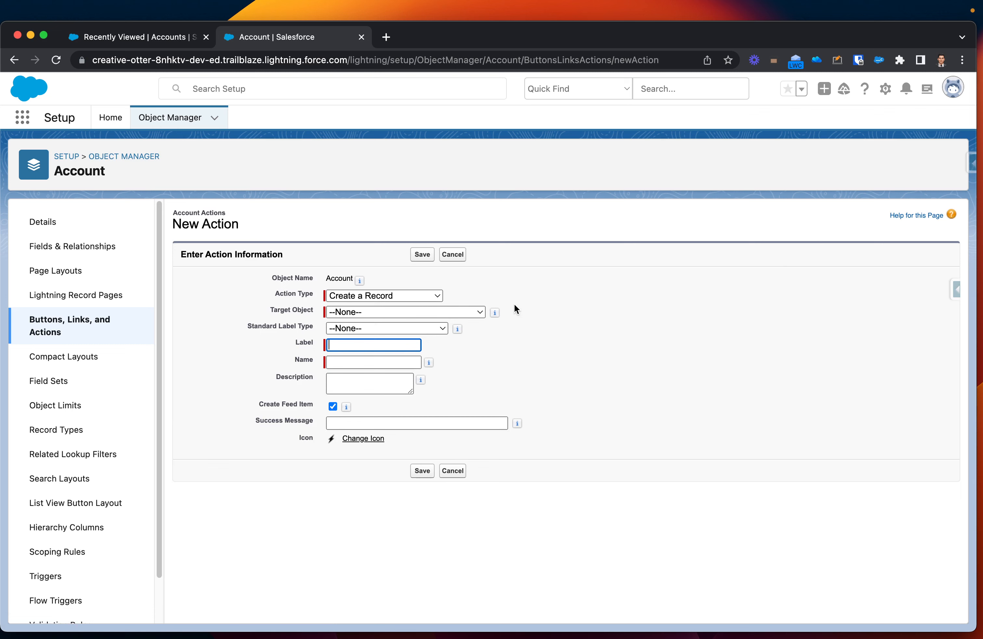
Set the action type to Custom Visualforce and choose Custom Action VF [custom_action_vF] as its page.
left_click(369, 296)
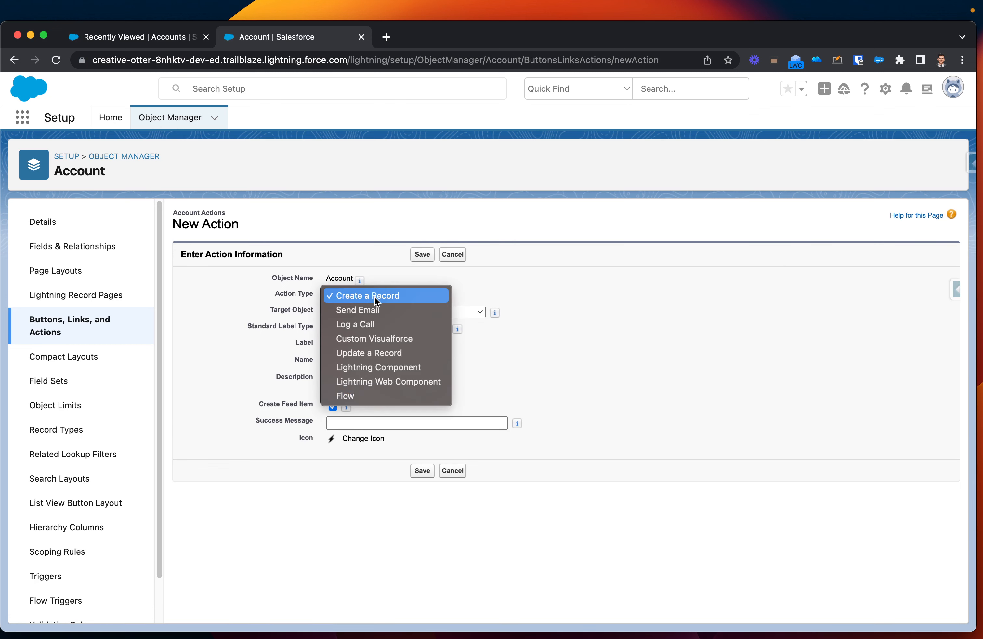
left_click(396, 341)
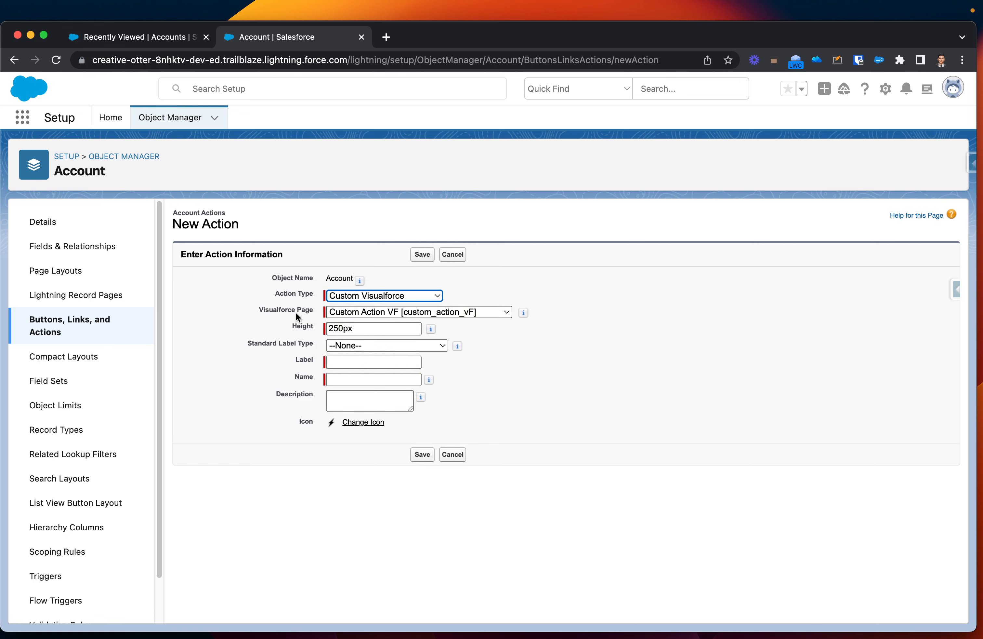
left_click(446, 315)
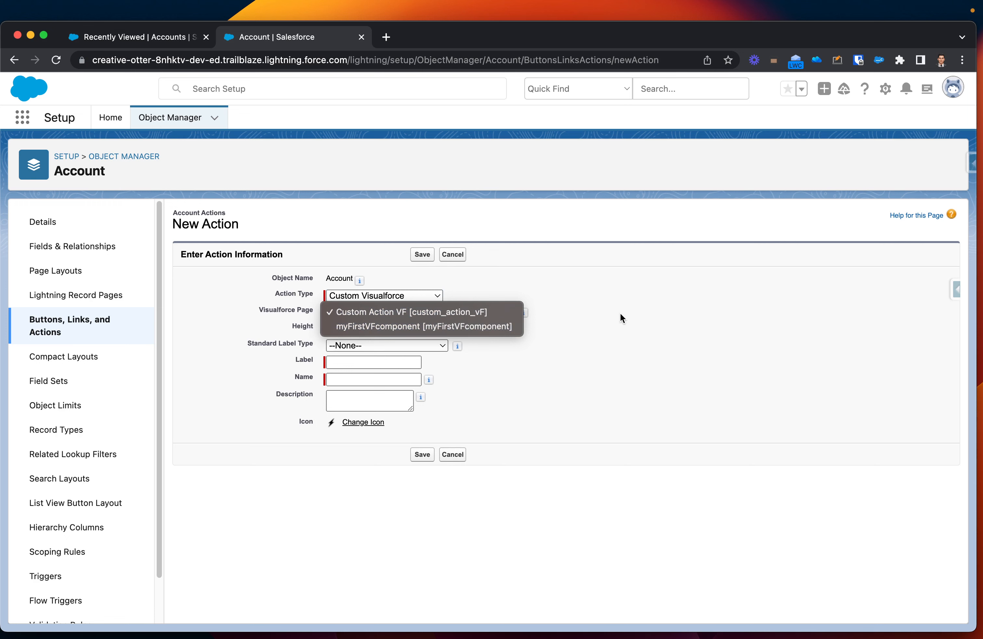
left_click(403, 313)
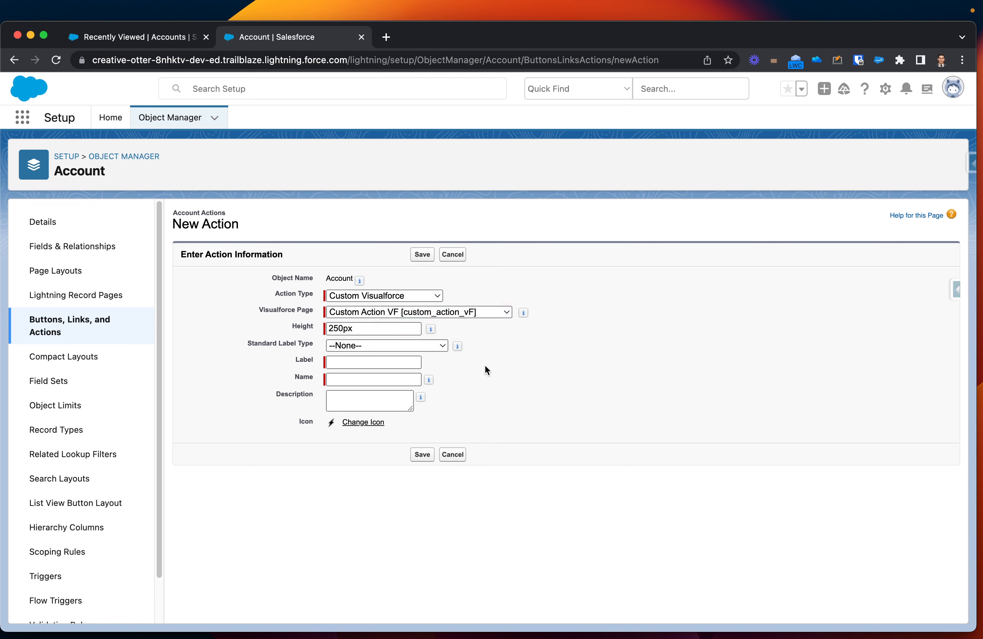
Label the action "Custom VF Action", let its name fill in, and go to the description.
left_click(386, 363)
type("Custom VF Ac")
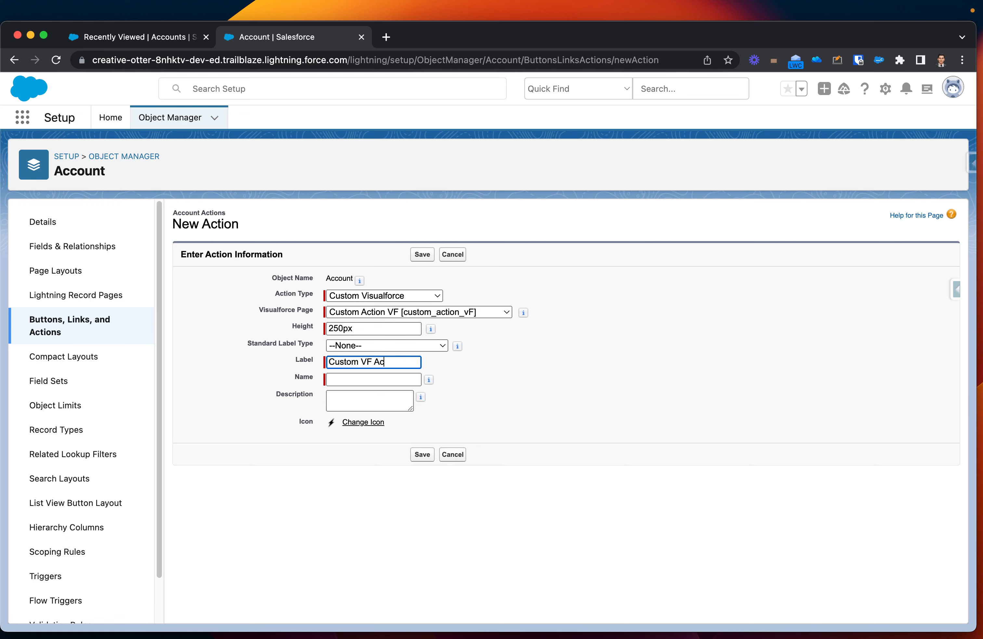
type("tion")
left_click(544, 418)
left_click(375, 404)
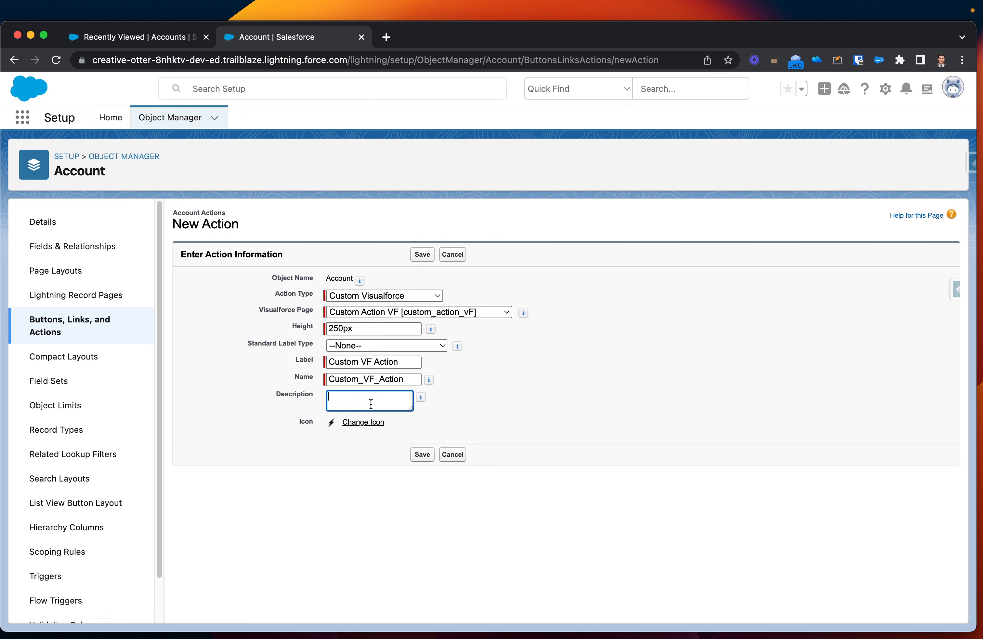
Save the new Custom VF Action and open the Account Layout from the Account object's page layouts.
left_click(420, 455)
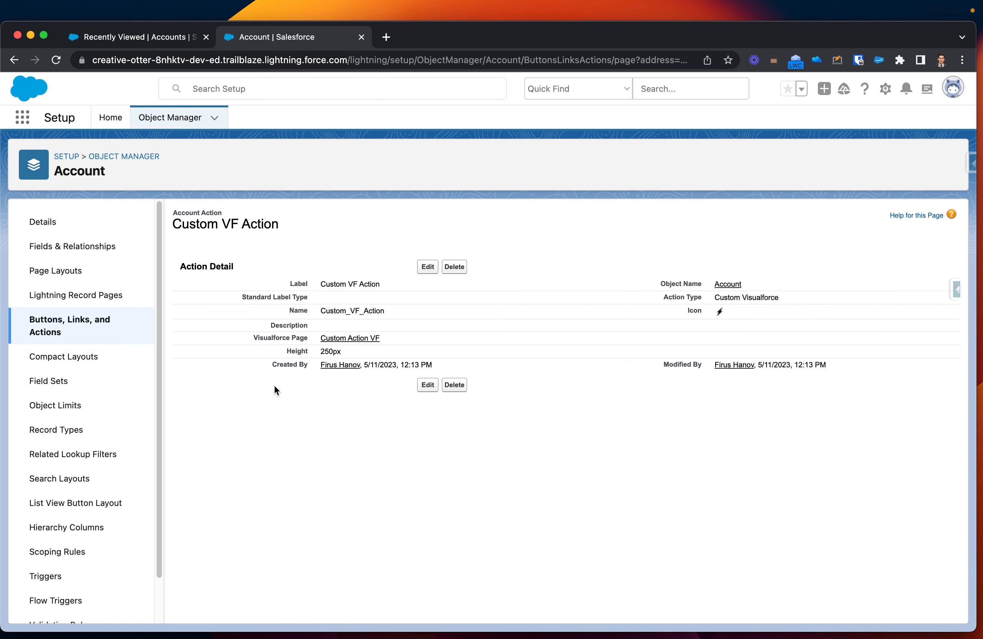
left_click(92, 274)
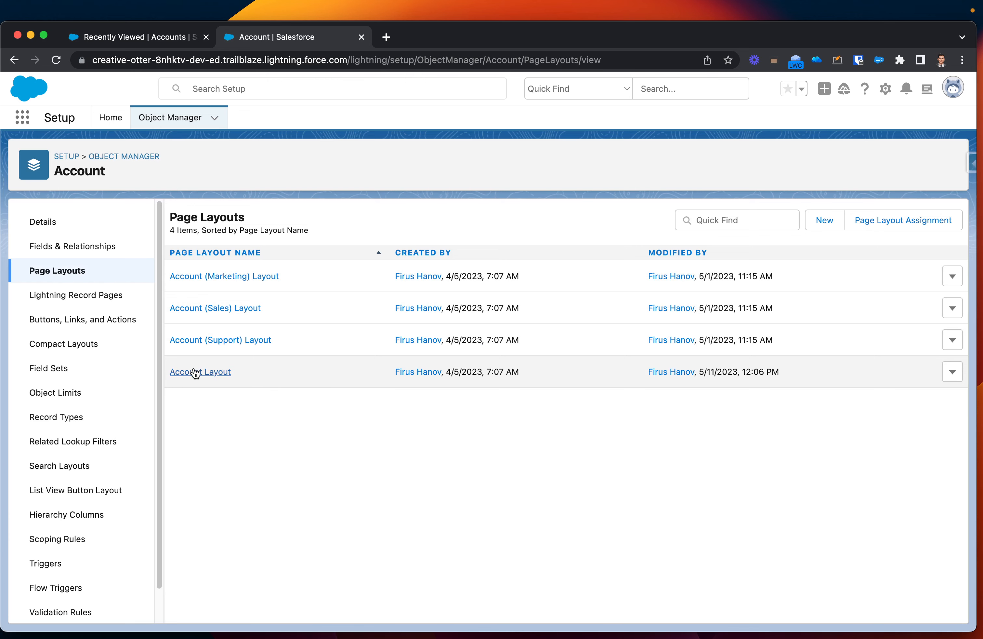
left_click(202, 372)
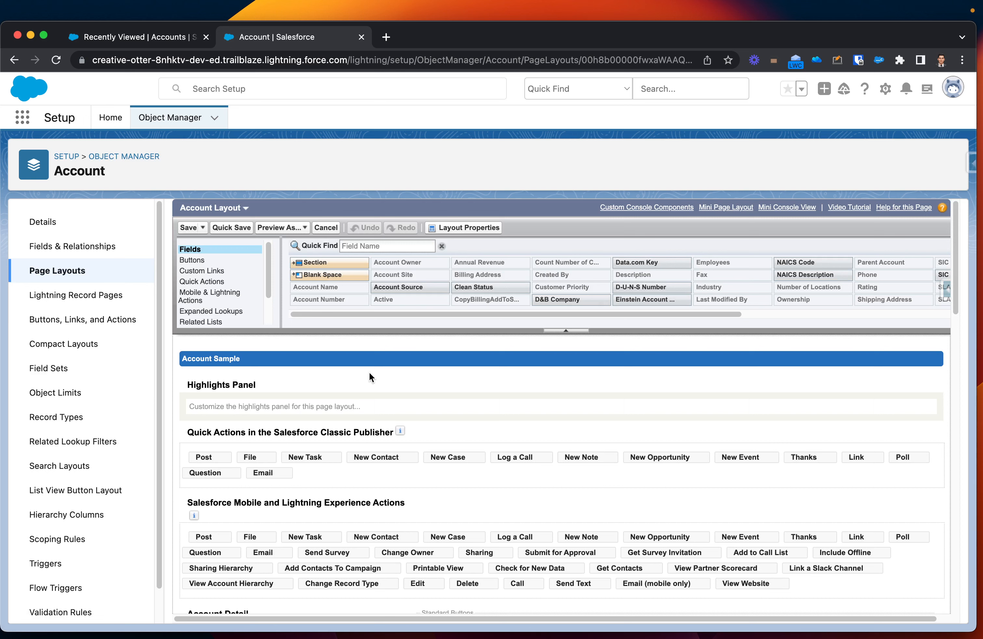
Add the Custom VF Action quick action to the start of the layout's Quick Actions in the Salesforce Classic Publisher section.
left_click(215, 283)
left_click(215, 297)
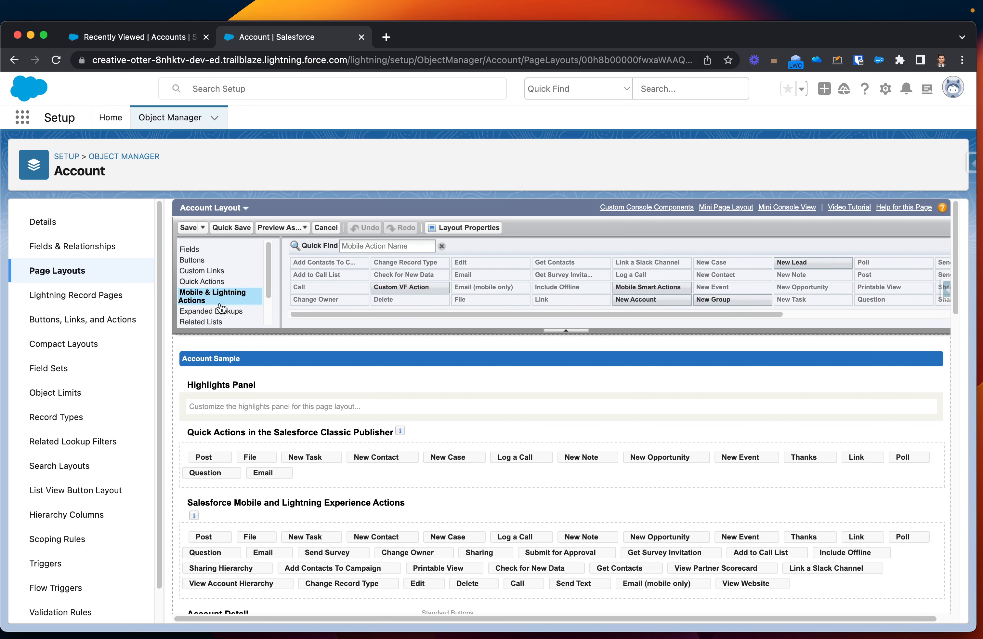
left_click(203, 271)
scroll(279, 335, "down", 10)
scroll(279, 335, "up", 10)
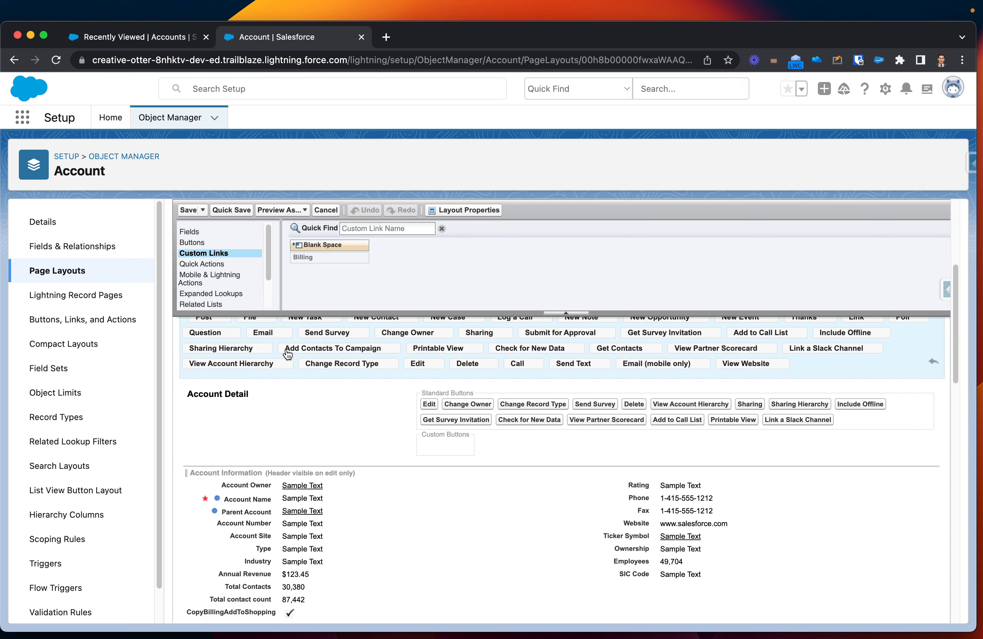
left_click(211, 282)
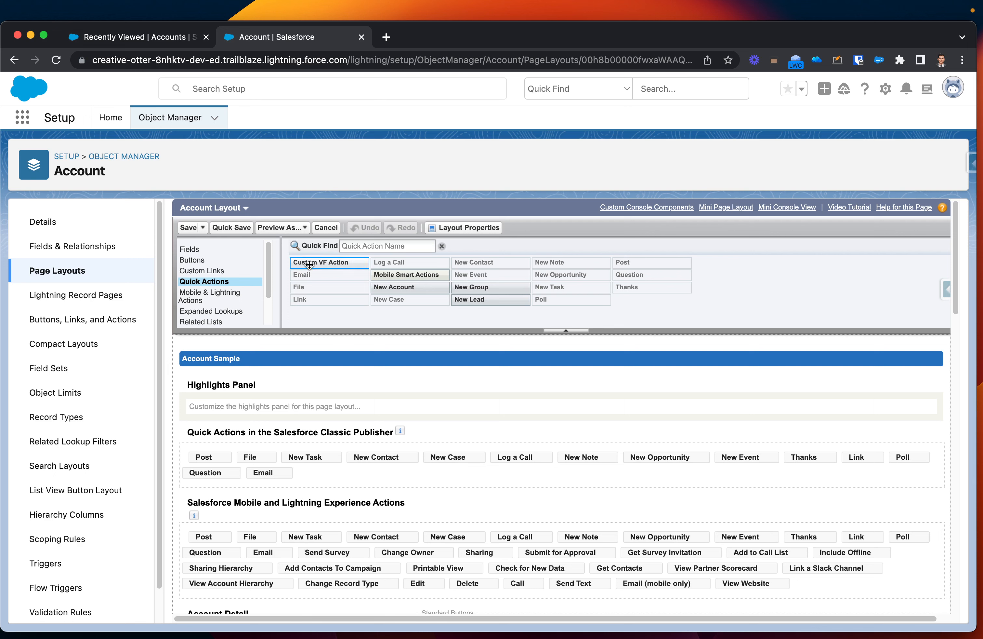
mouse_move(324, 264)
left_click_drag(324, 263, 249, 436)
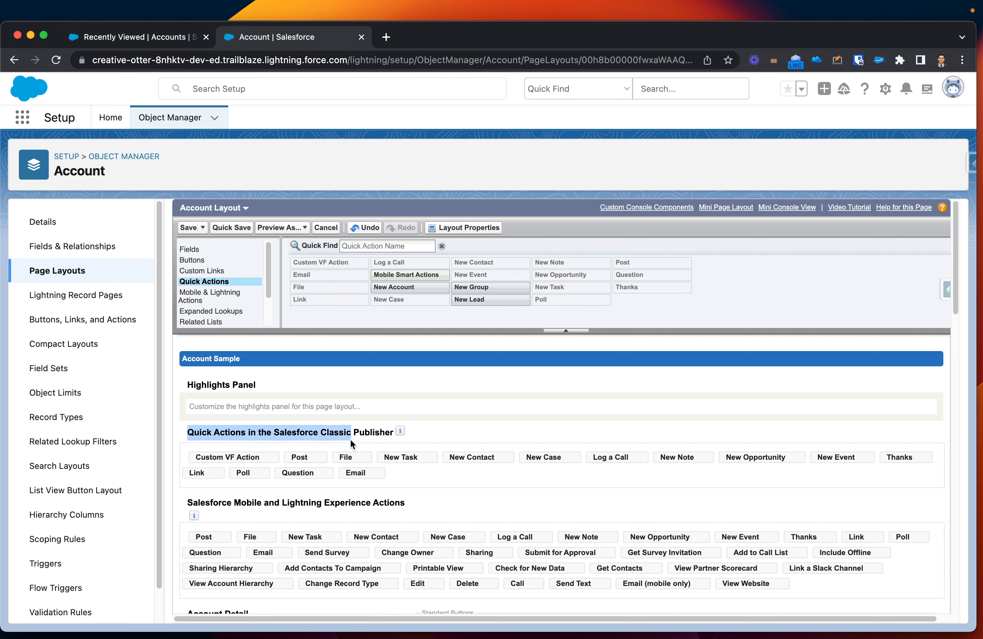
Search the layout page for "custom" to check where the custom action is placed, and close the search.
left_click_drag(350, 439, 381, 437)
scroll(352, 460, "down", 5)
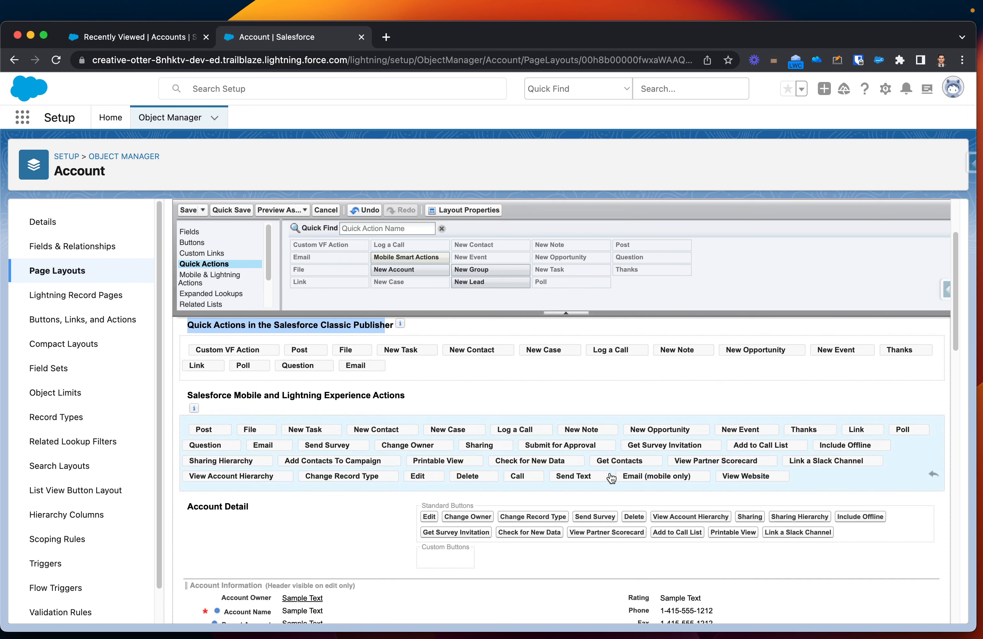
key("super+f")
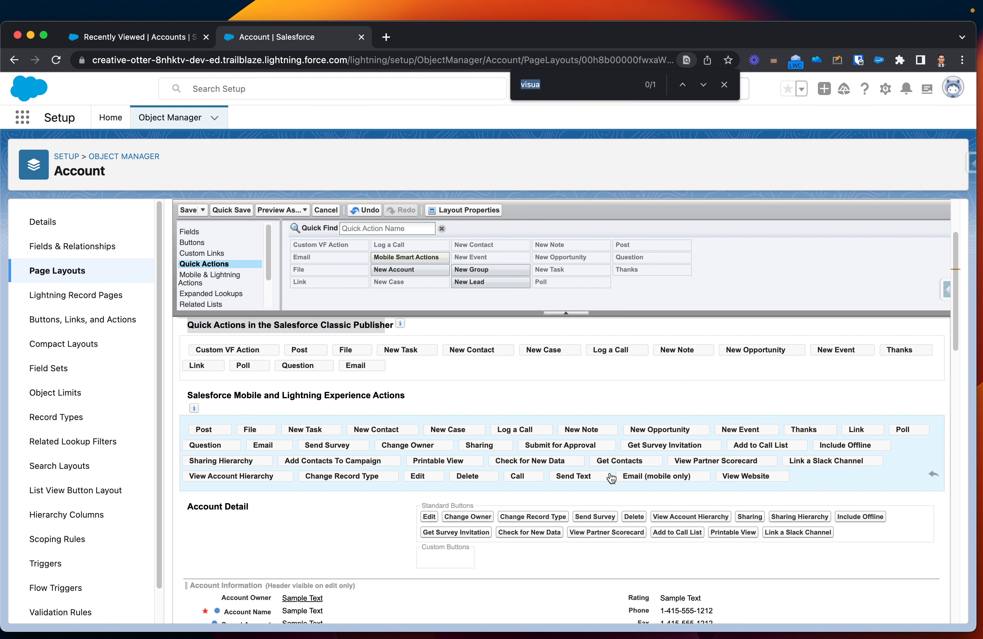
type("custome")
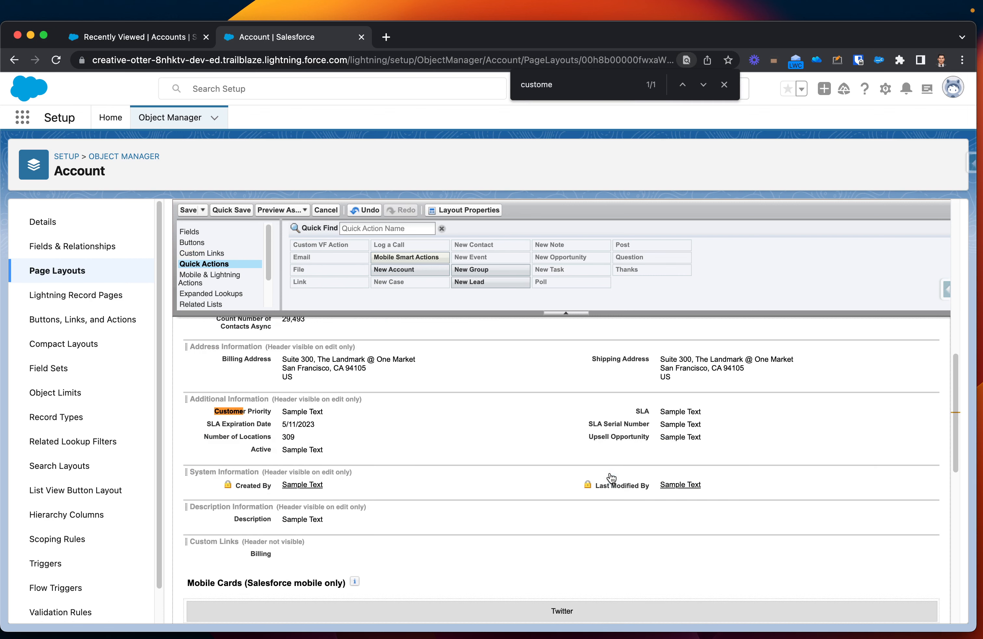
key("BackSpace")
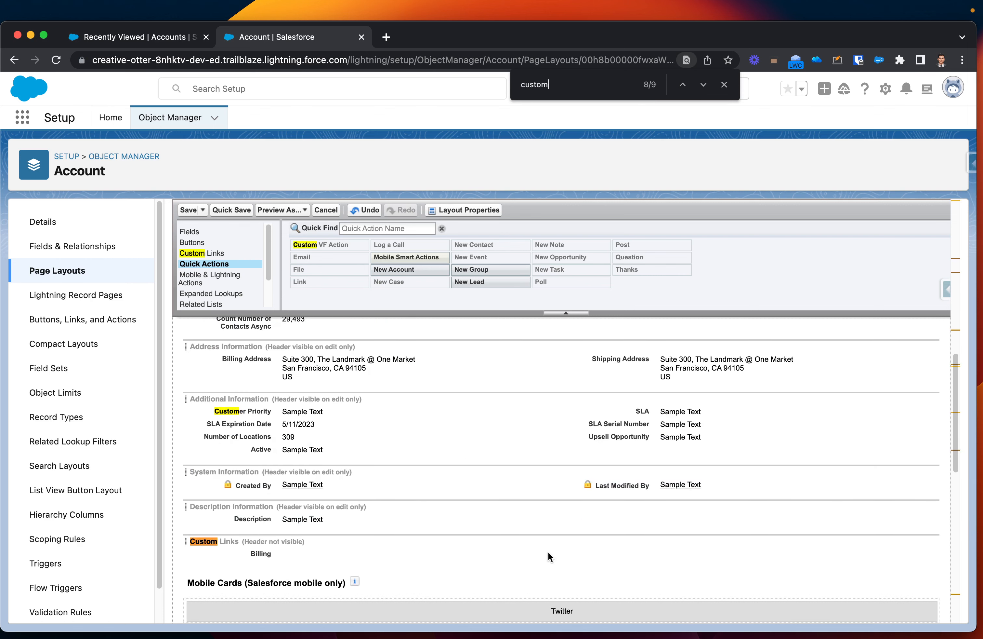
key("Return")
key("Return")
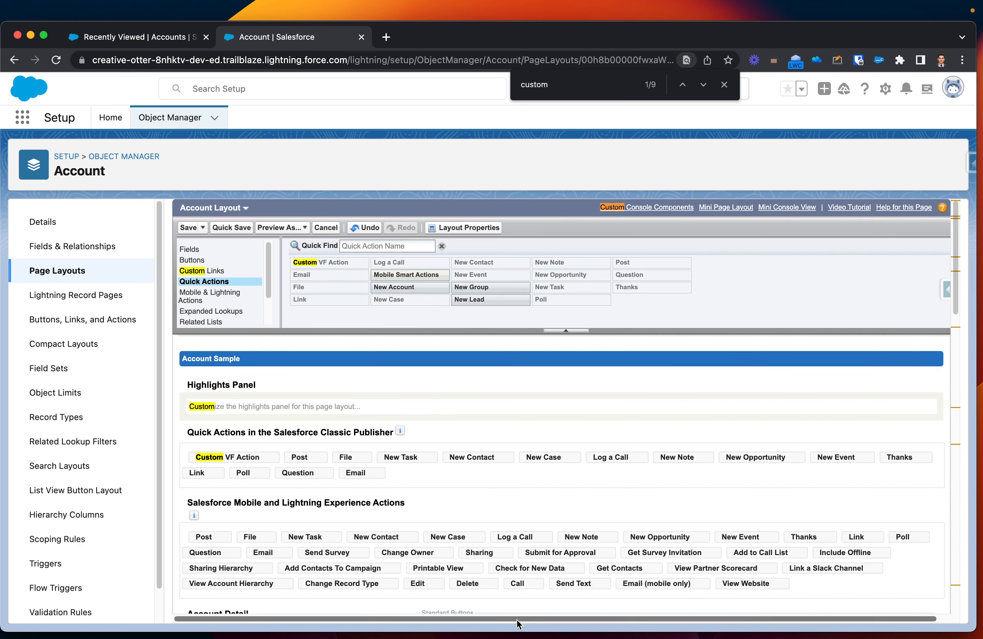
scroll(442, 525, "down", 2)
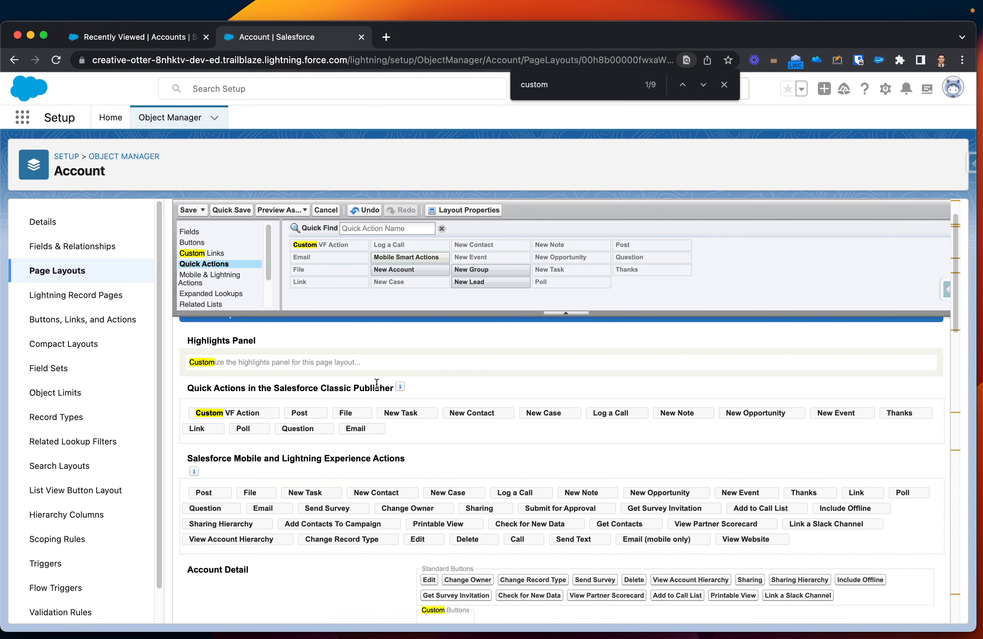
mouse_move(402, 388)
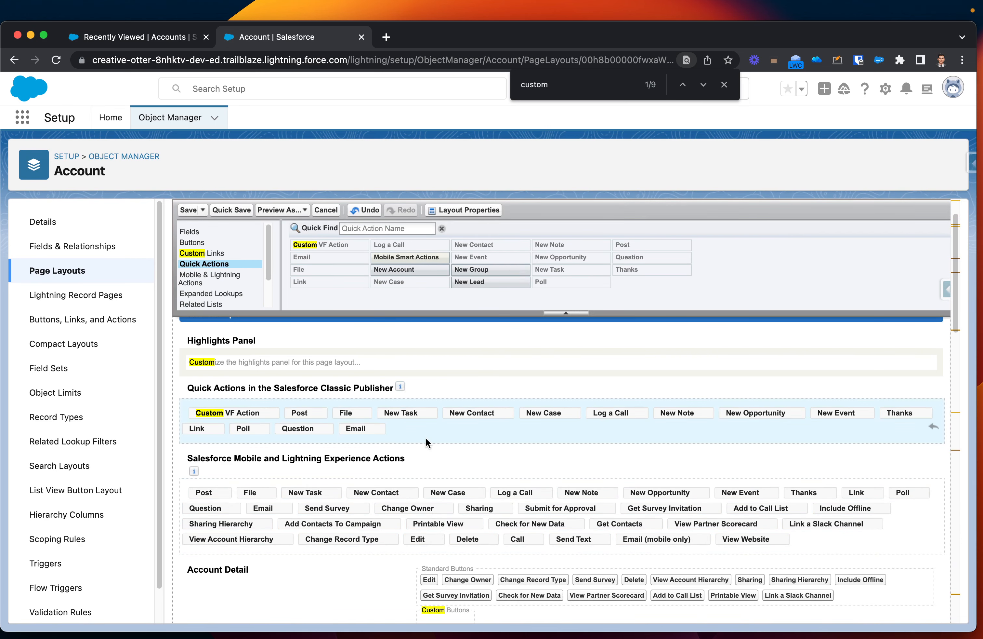
key("Escape")
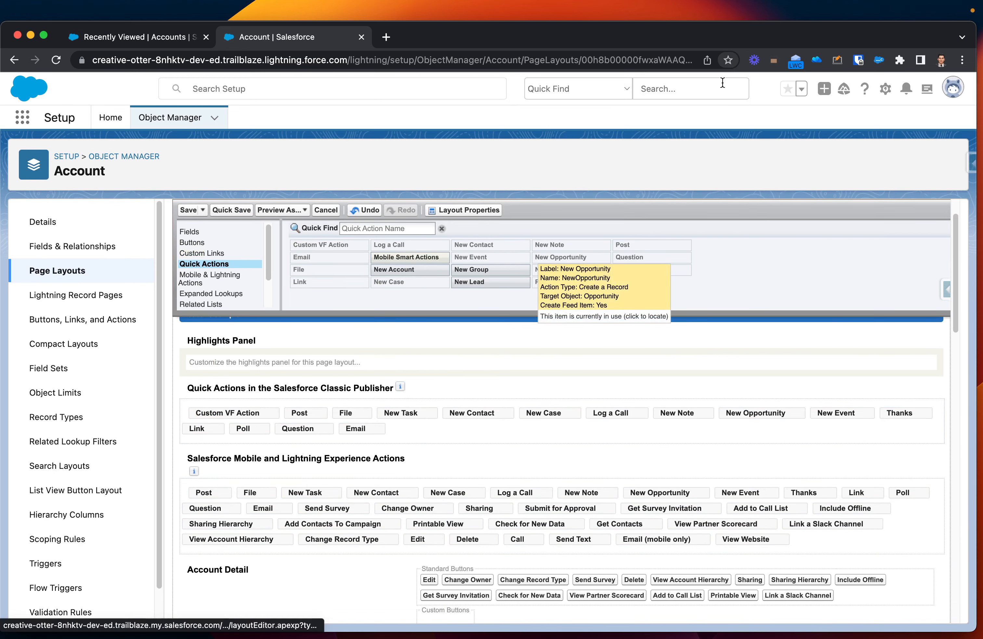
Save the Account Layout and open the United Oil & Gas Corp. account in the Sales app.
left_click(189, 210)
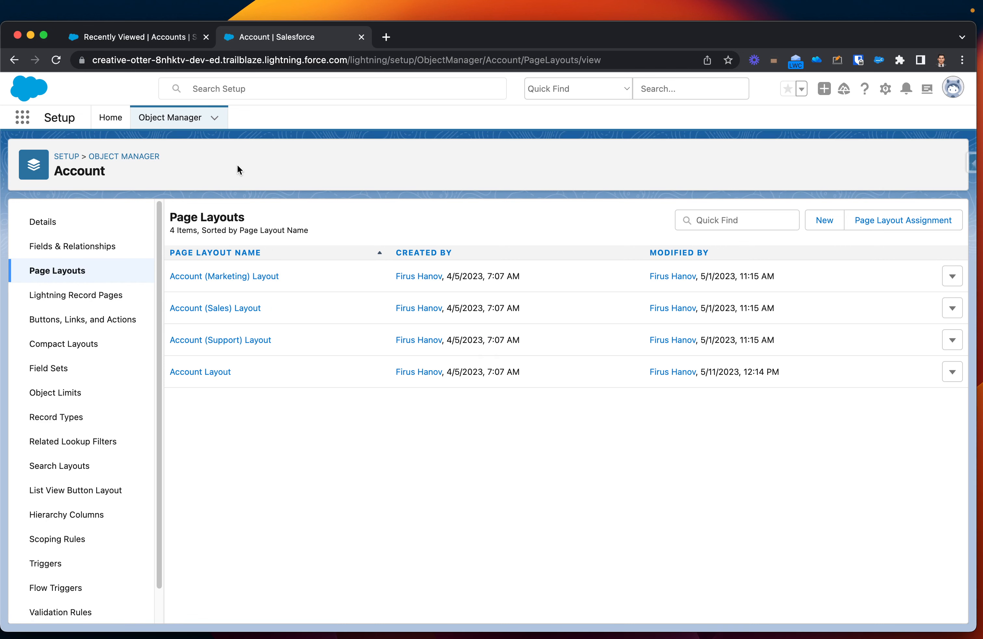
left_click(23, 120)
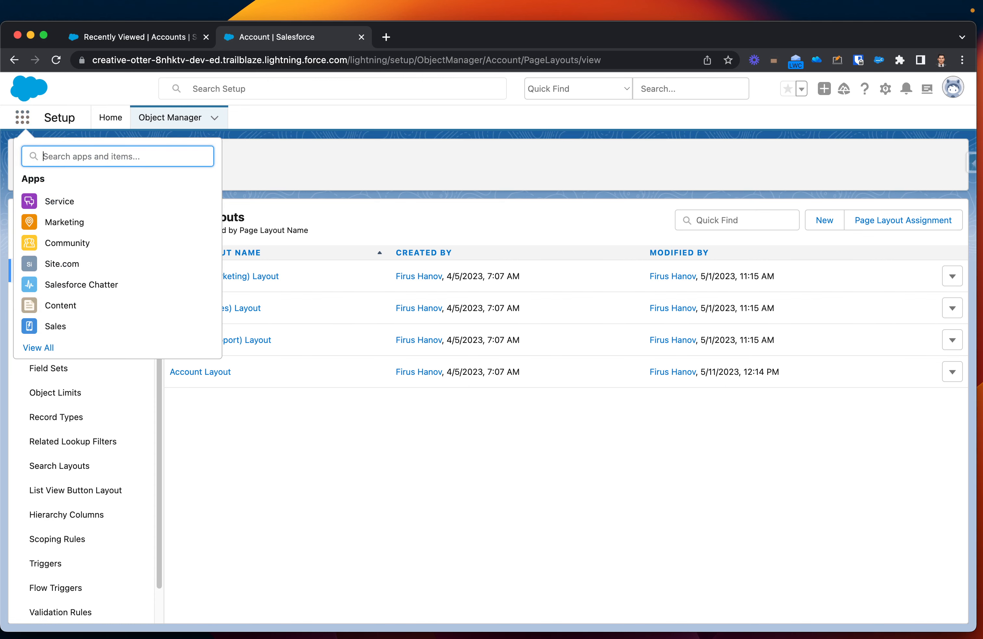
type("sa")
left_click(54, 228)
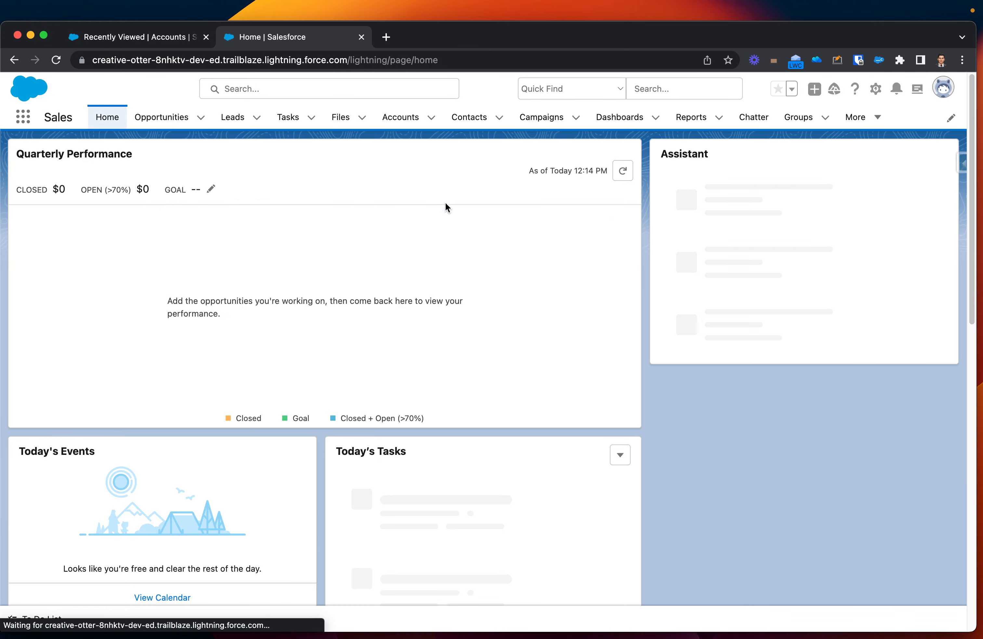
left_click(398, 119)
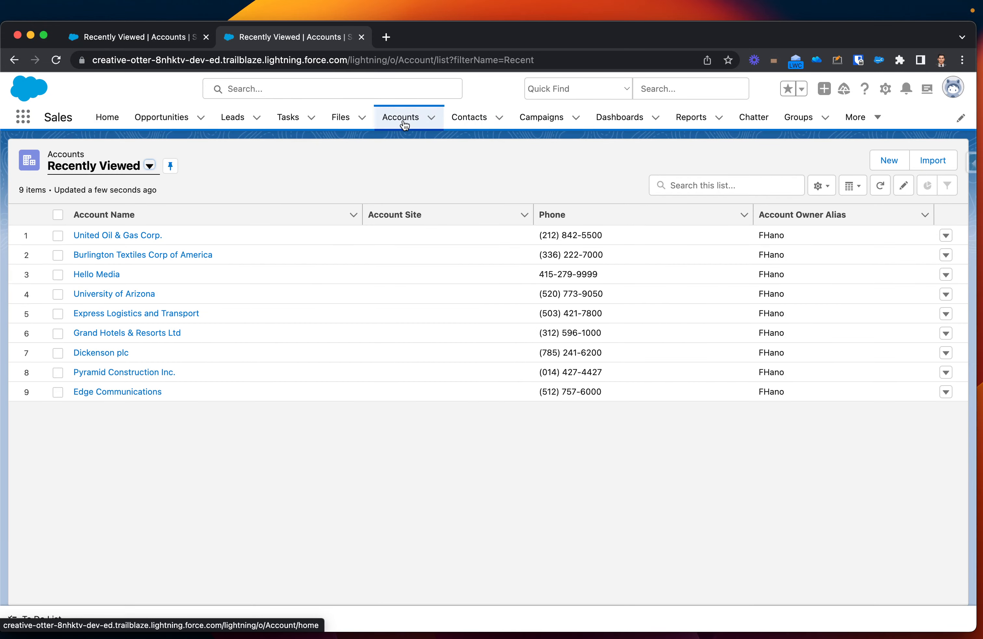
left_click(130, 235)
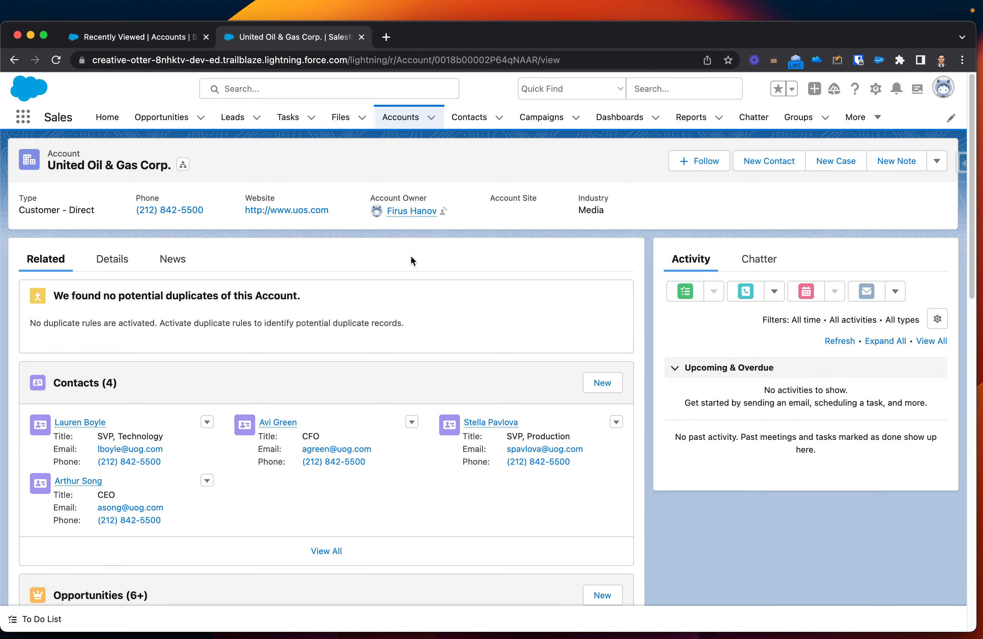
Switch to Salesforce Classic and open the United Oil & Gas Corp. account there.
left_click(938, 89)
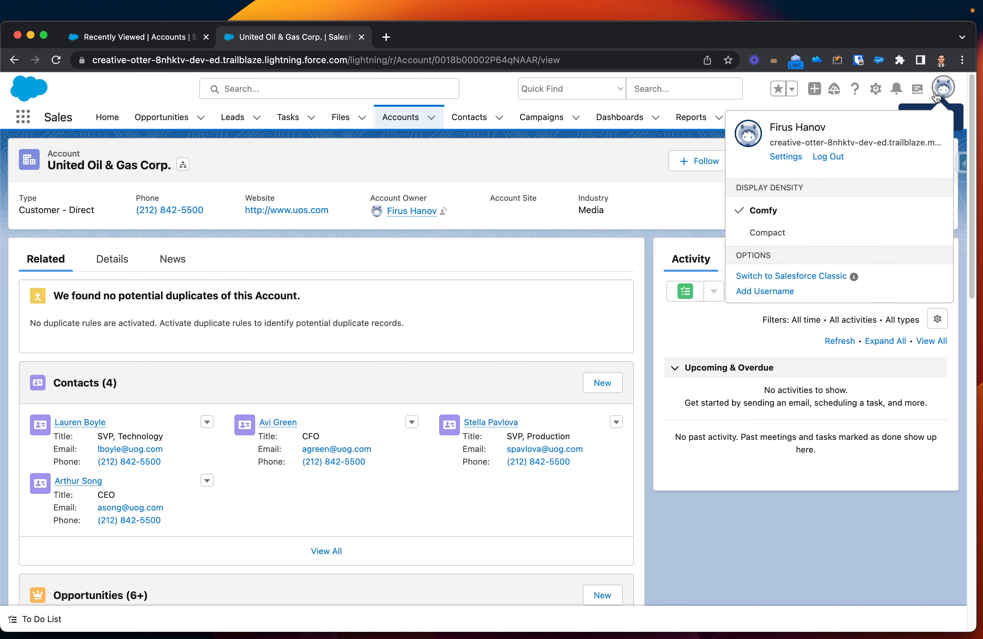
left_click(810, 281)
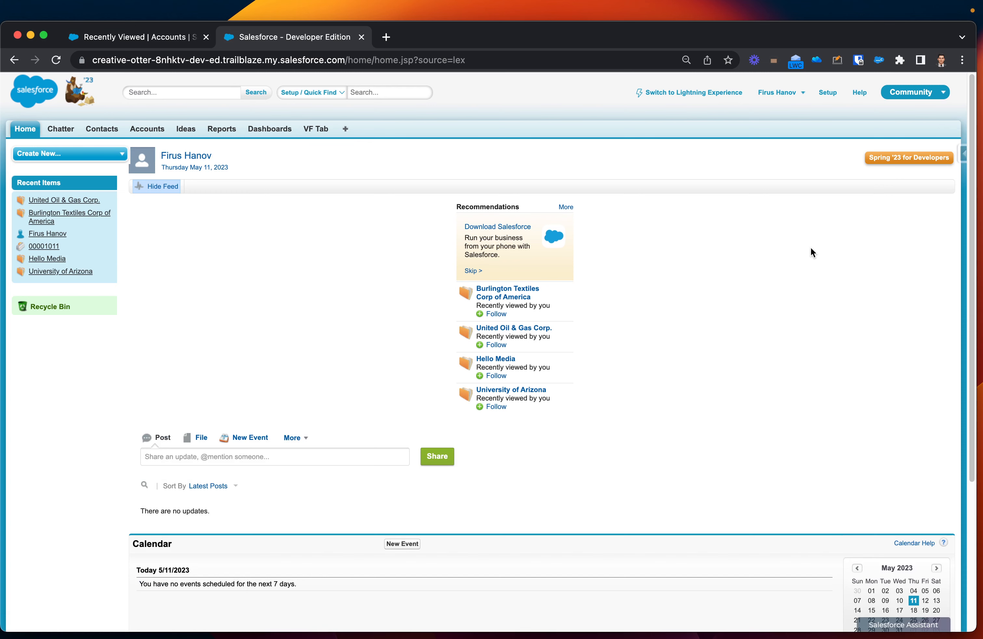
scroll(748, 354, "down", 3)
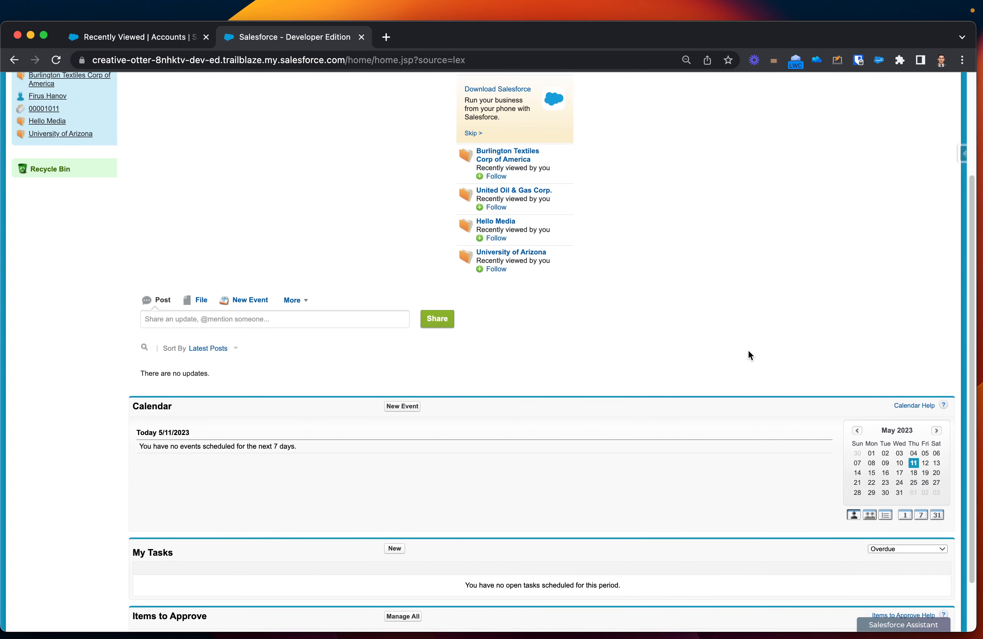
scroll(748, 352, "up", 3)
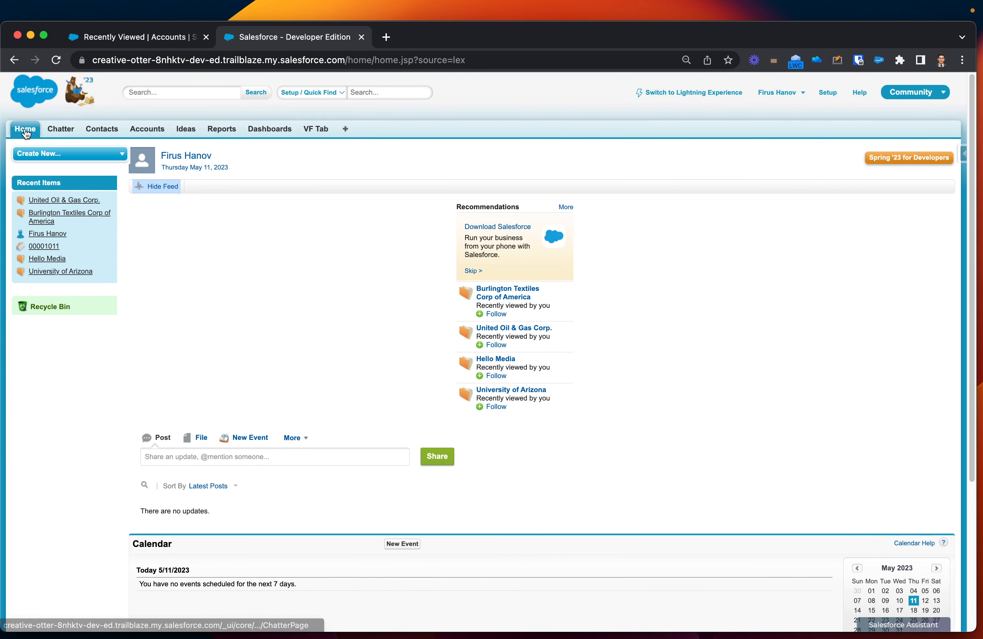
left_click(140, 131)
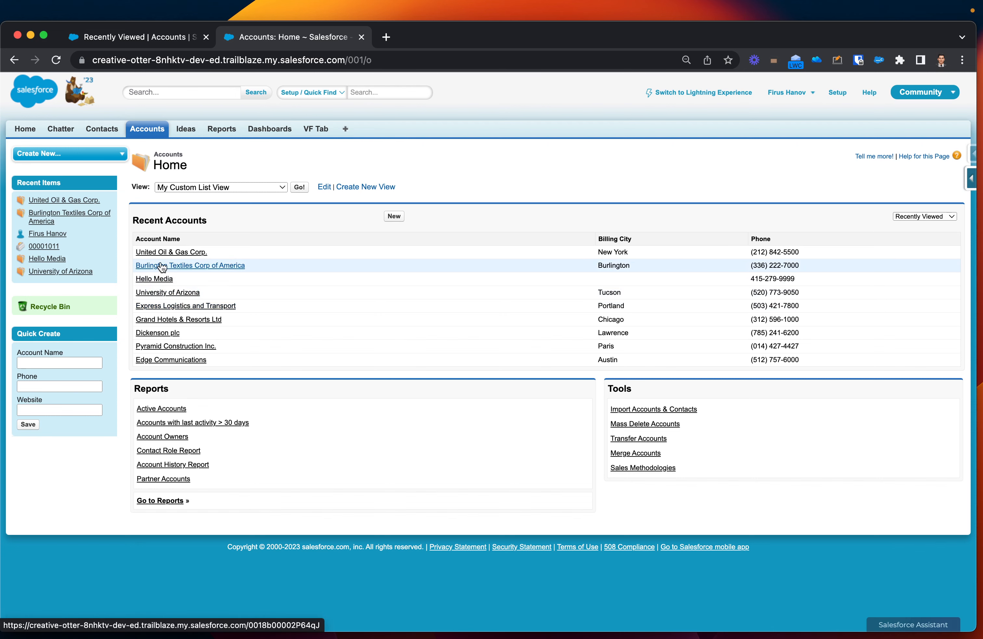
left_click(165, 253)
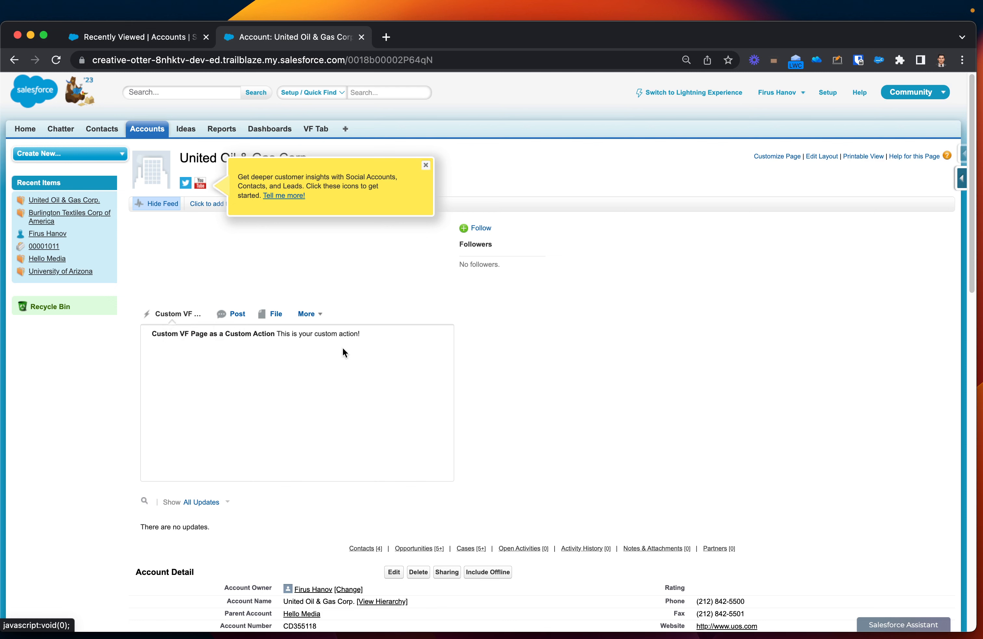
Examine the Custom VF Action's content in the account's publisher, comparing it with the Post and File actions.
left_click_drag(360, 334, 161, 335)
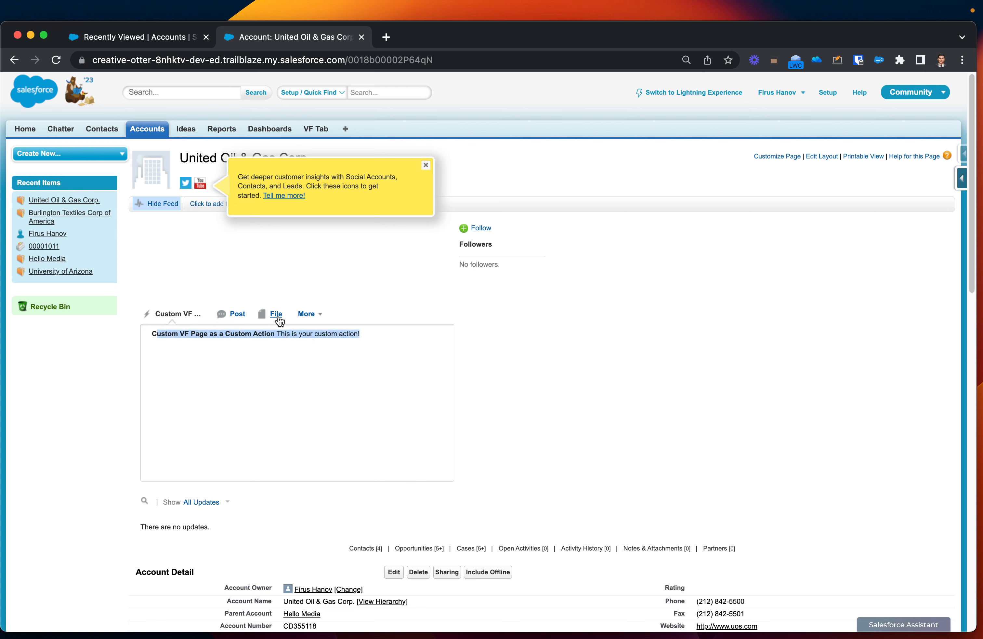
left_click(273, 315)
left_click(237, 315)
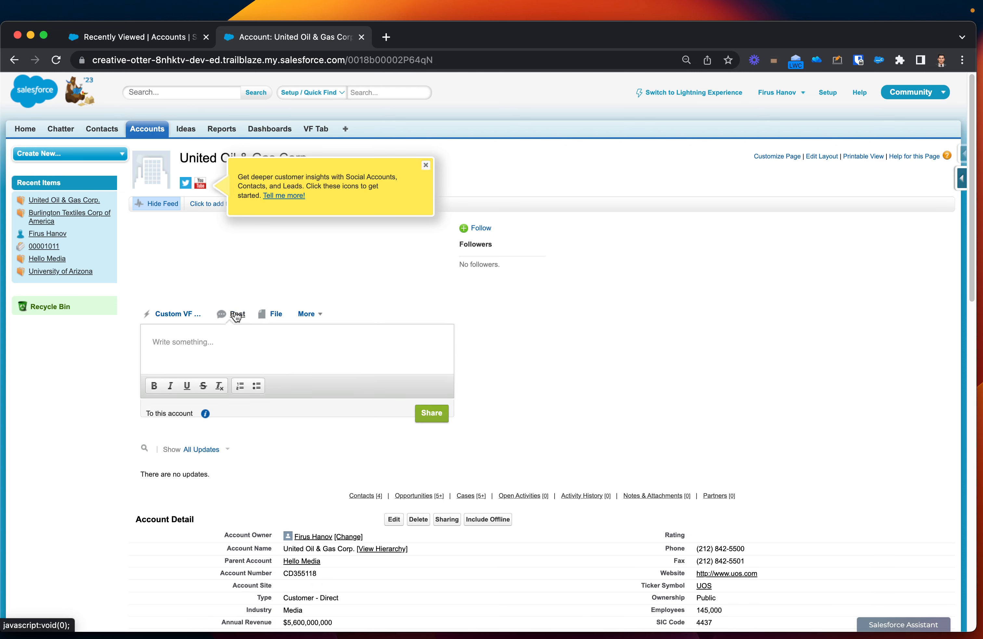
left_click(274, 315)
left_click(182, 315)
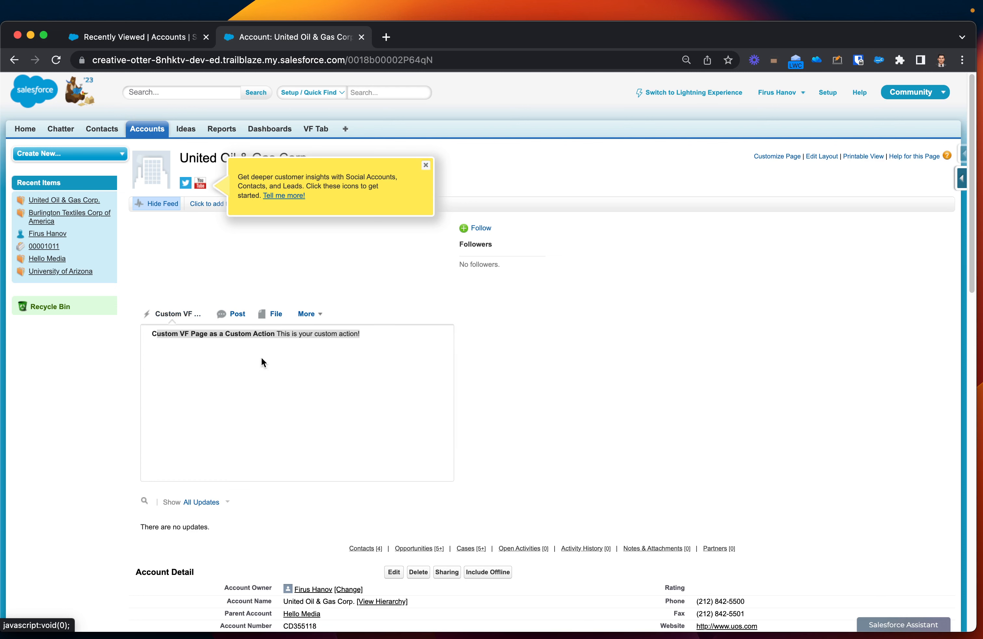
left_click_drag(356, 339, 175, 337)
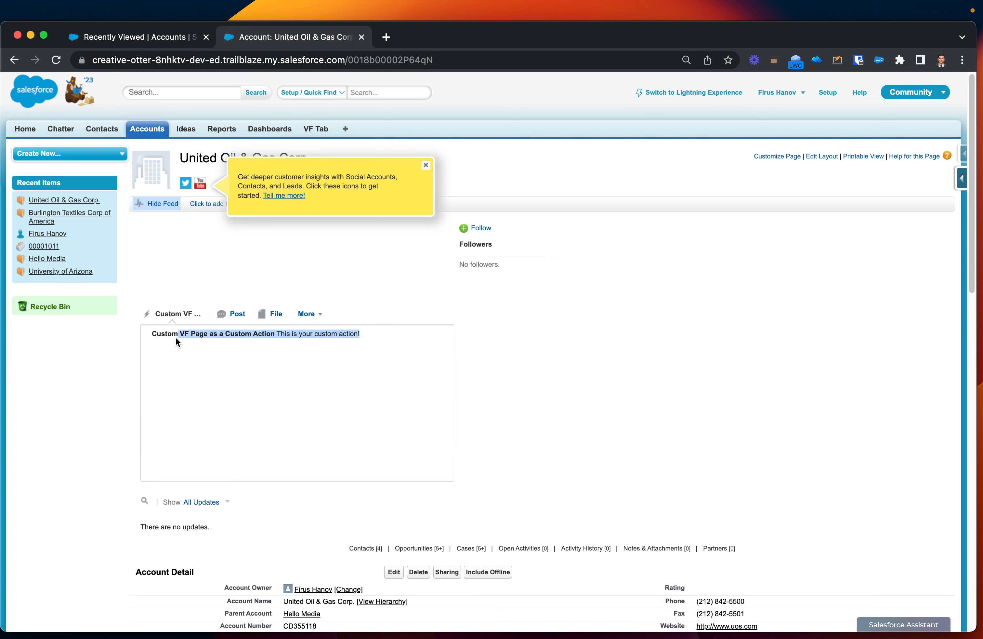
left_click(240, 362)
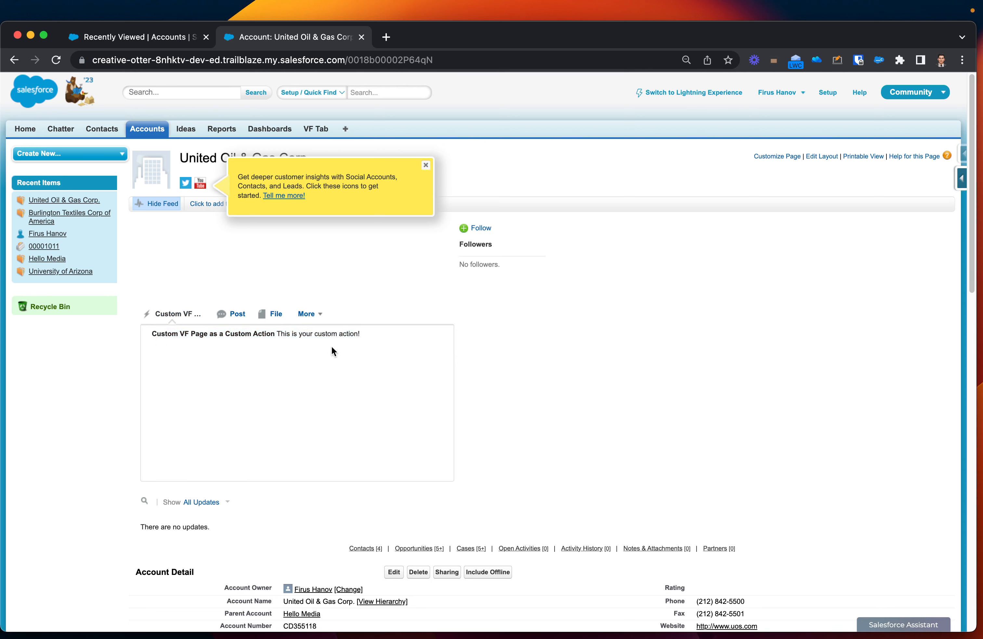